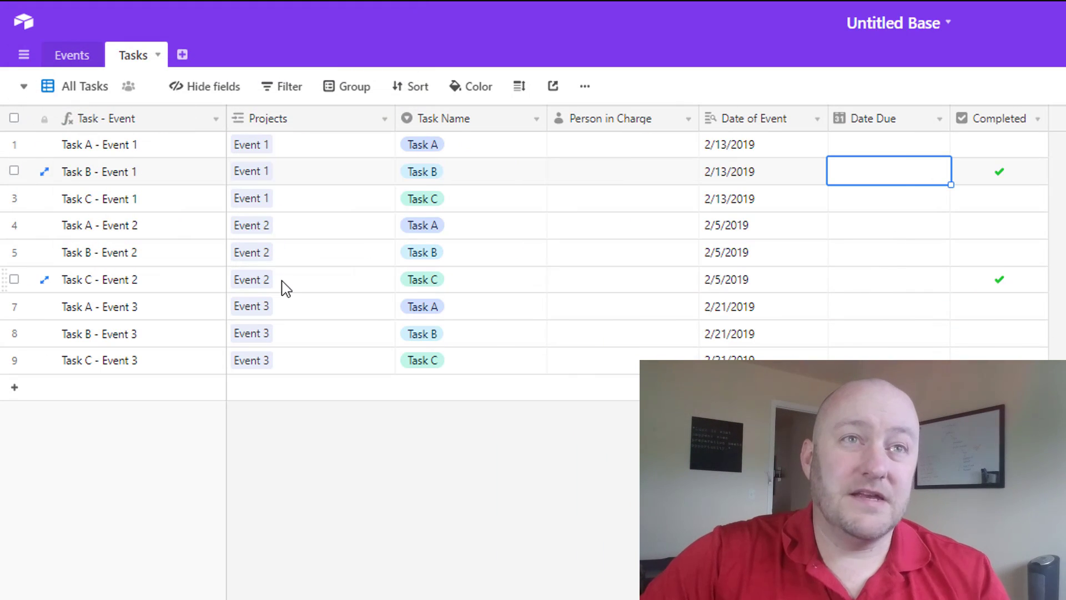
# Review the event names and dates in the Events table and the project, task, person and date fields in the Tasks table.
pyautogui.click(71, 56)
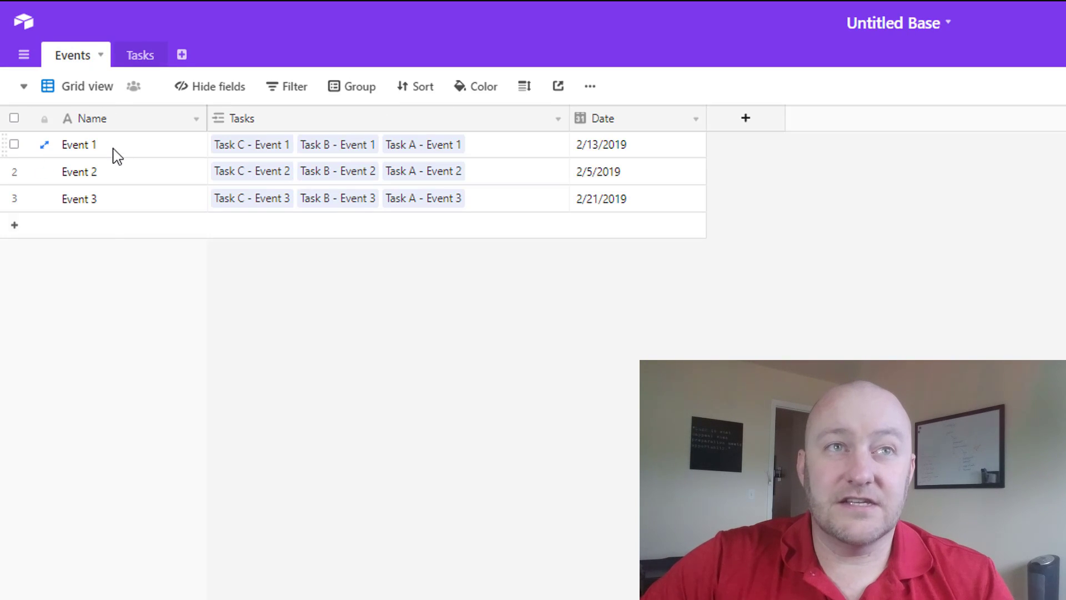
pyautogui.moveTo(110, 154); pyautogui.dragTo(116, 214)
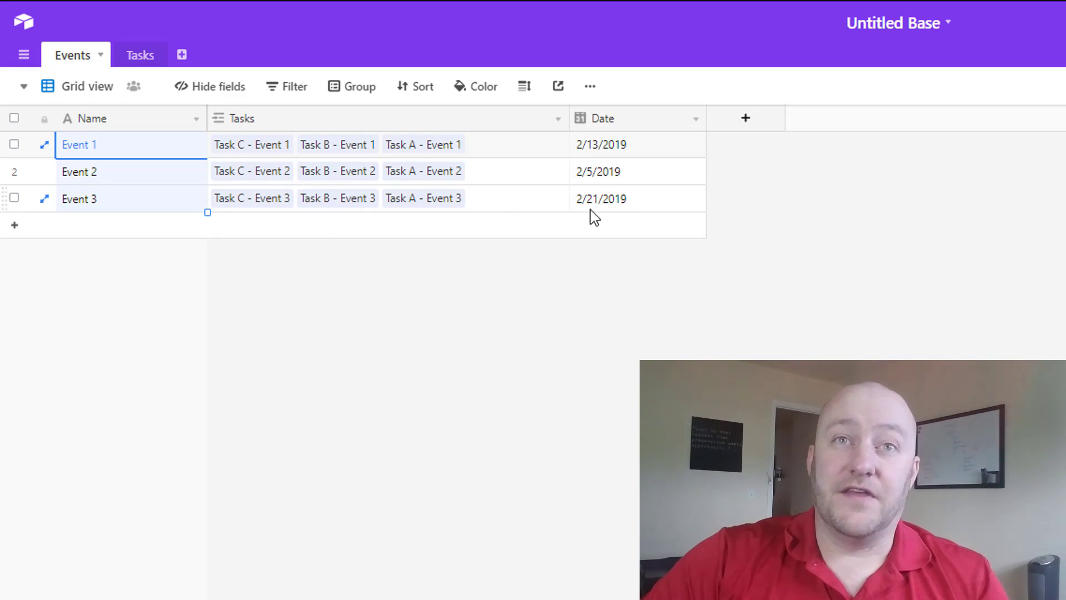
pyautogui.moveTo(642, 150); pyautogui.dragTo(640, 207)
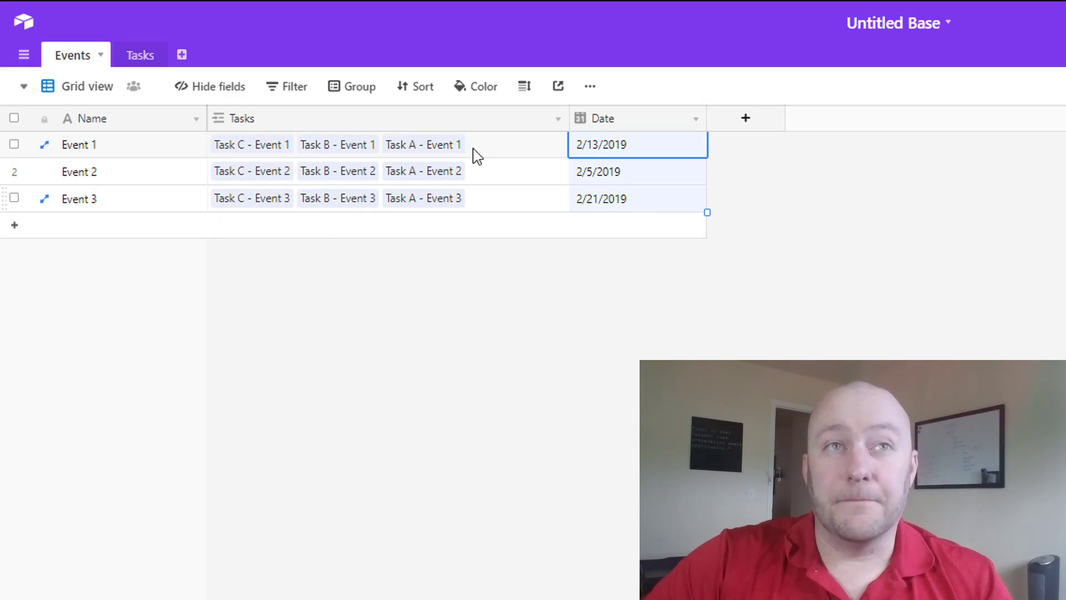
pyautogui.click(145, 61)
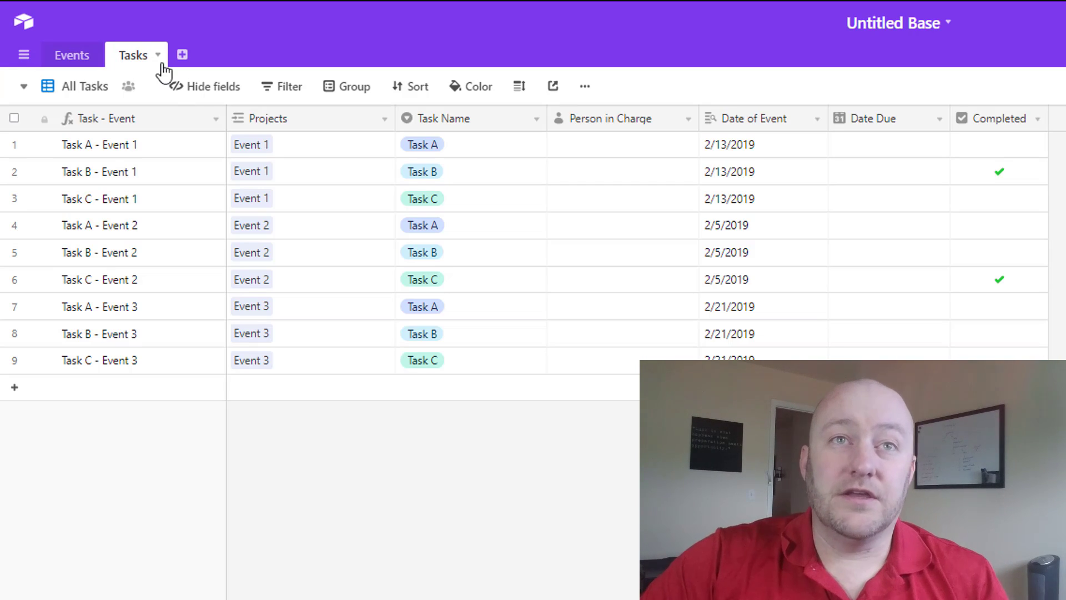
pyautogui.moveTo(295, 156); pyautogui.dragTo(298, 283)
pyautogui.click(470, 146)
pyautogui.moveTo(469, 183); pyautogui.dragTo(471, 203)
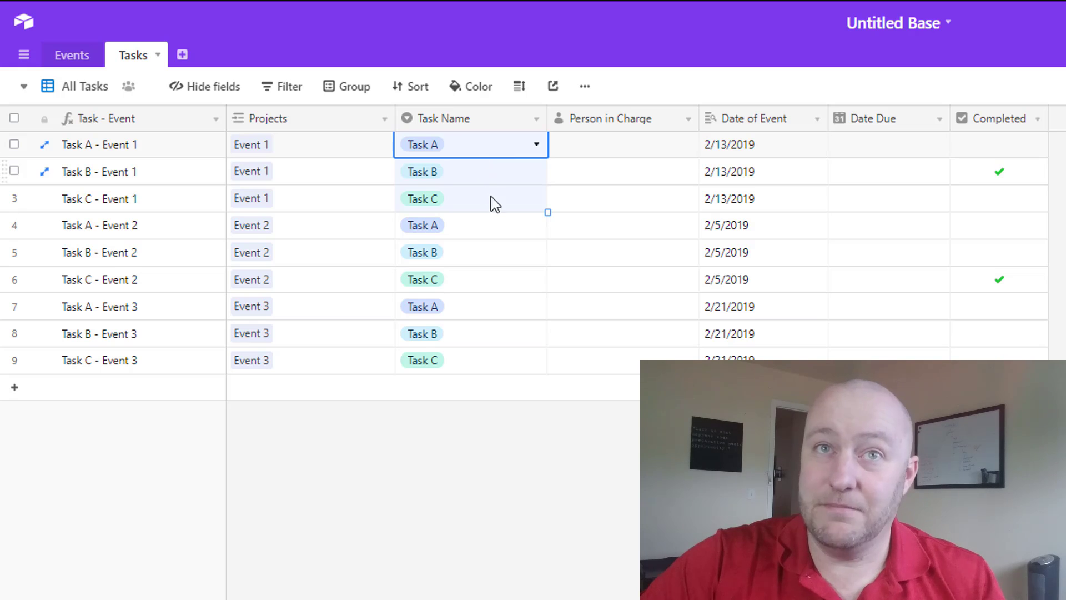
pyautogui.click(601, 156)
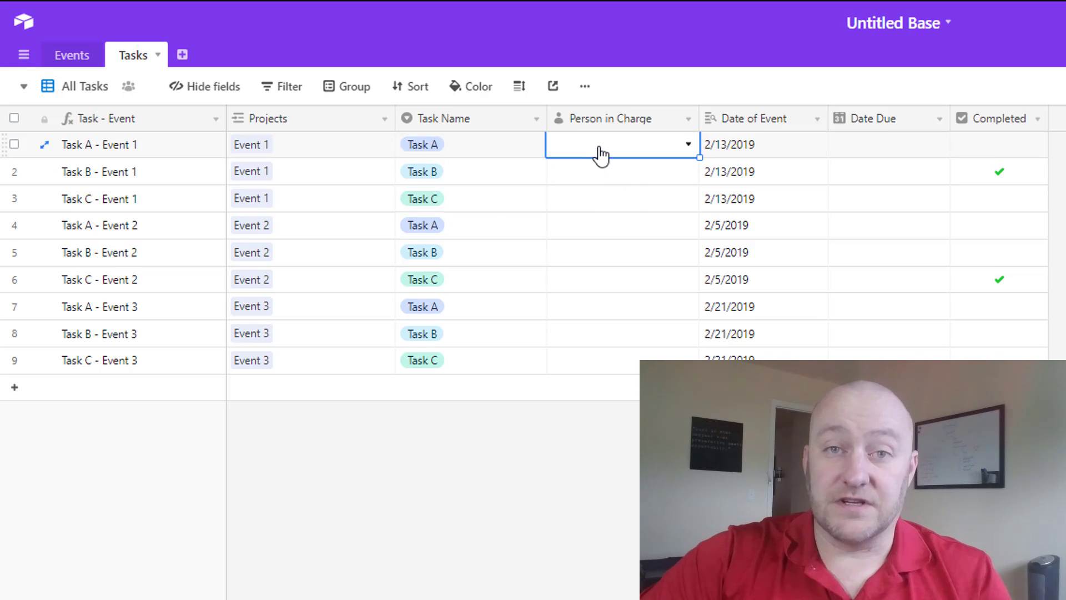
pyautogui.click(776, 155)
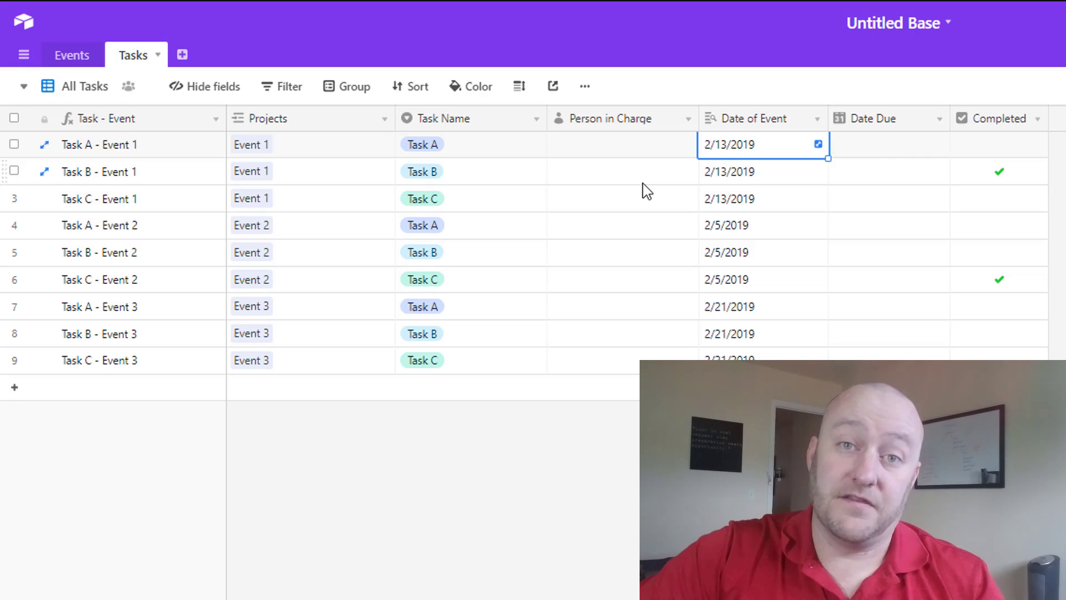
pyautogui.click(876, 156)
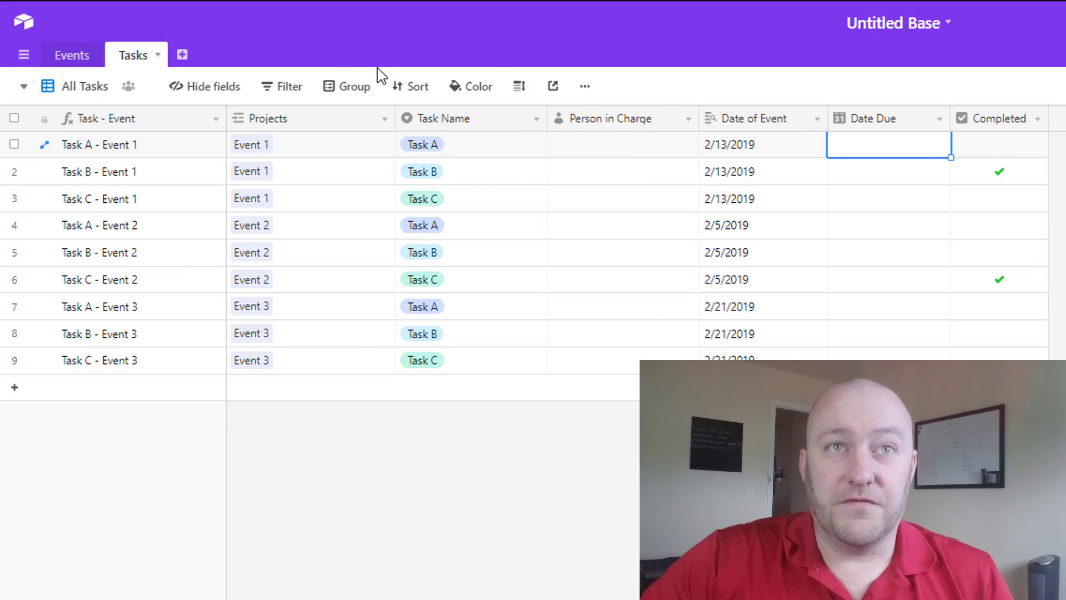
# Group the All Tasks view by Task Name, and change the grouping field to Projects.
pyautogui.click(360, 88)
pyautogui.click(389, 163)
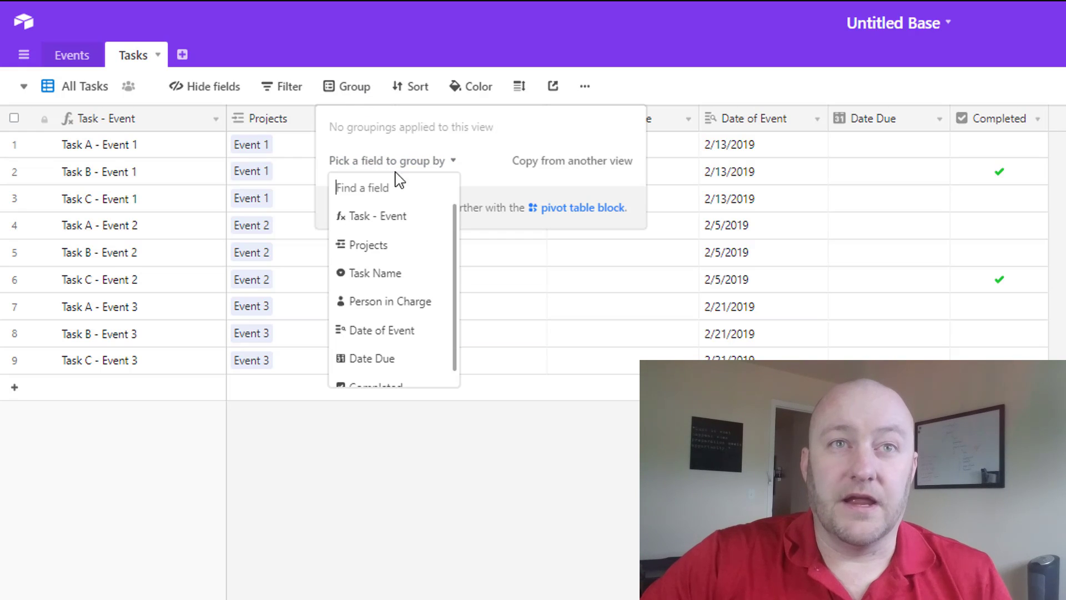
pyautogui.click(396, 275)
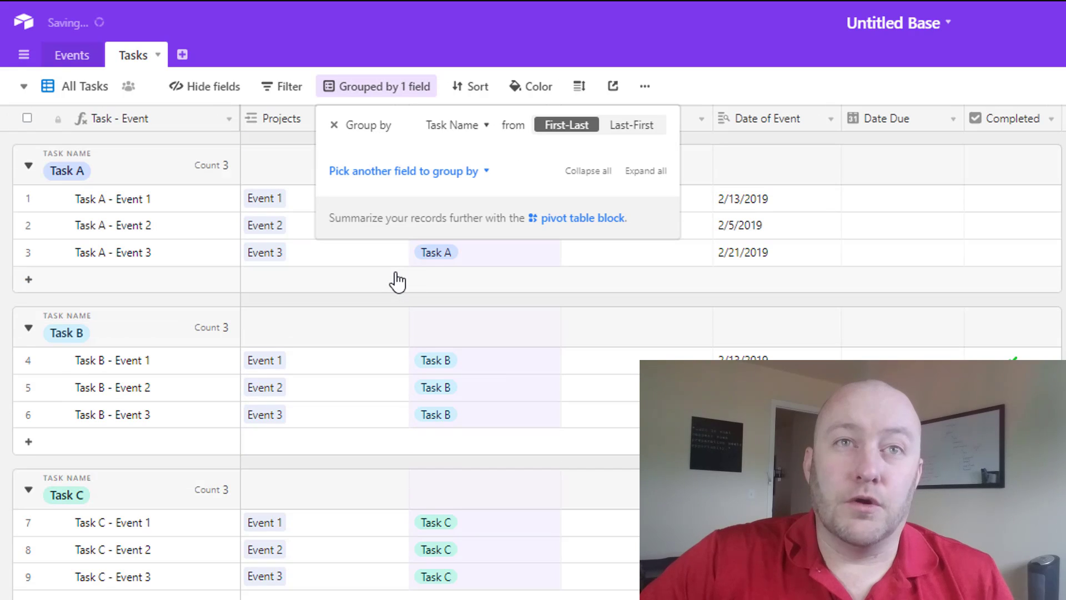
pyautogui.click(457, 127)
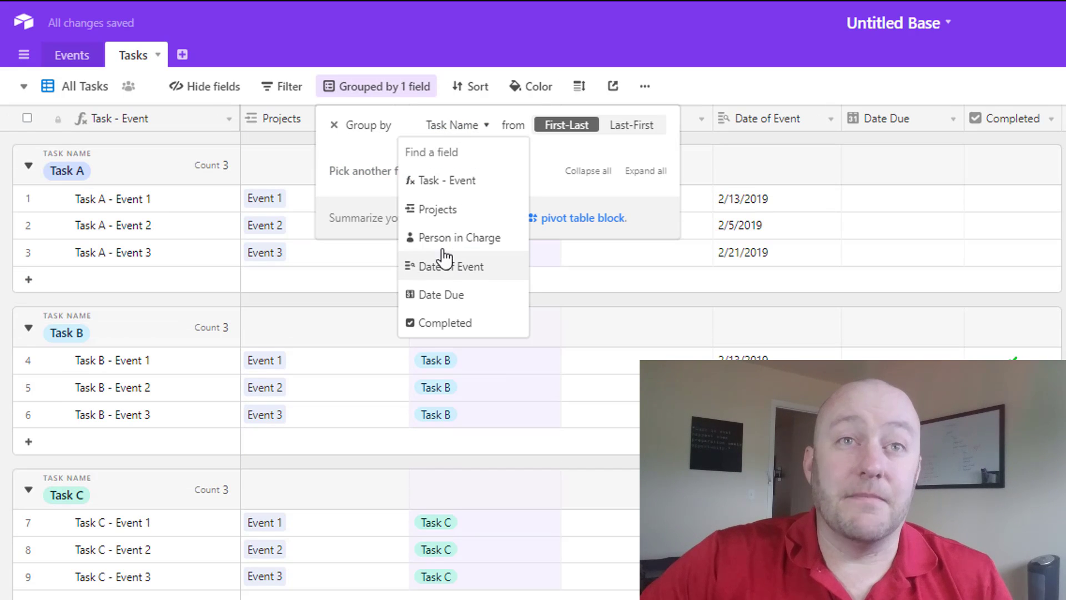
pyautogui.click(436, 211)
pyautogui.click(244, 310)
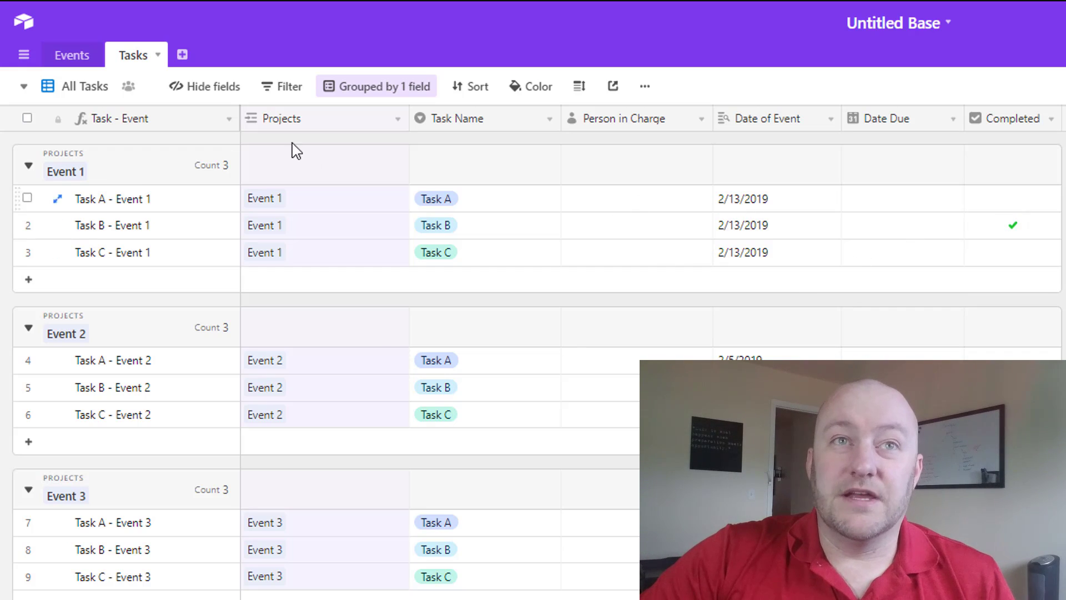
# Filter the All Tasks view to records where Completed is unchecked.
pyautogui.click(298, 94)
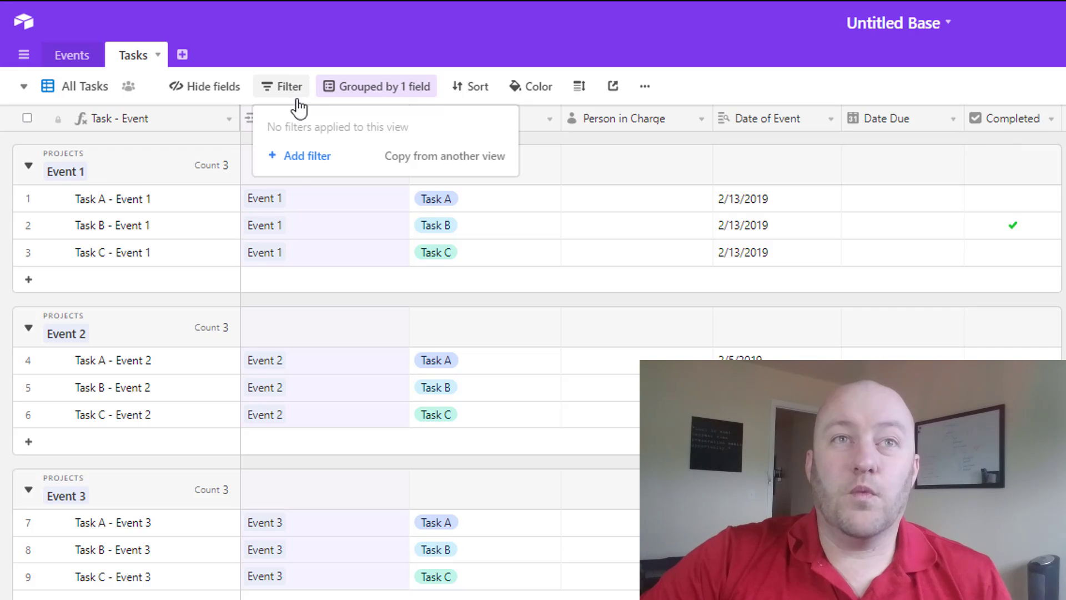
pyautogui.click(300, 162)
pyautogui.click(360, 134)
pyautogui.write('c')
pyautogui.click(358, 182)
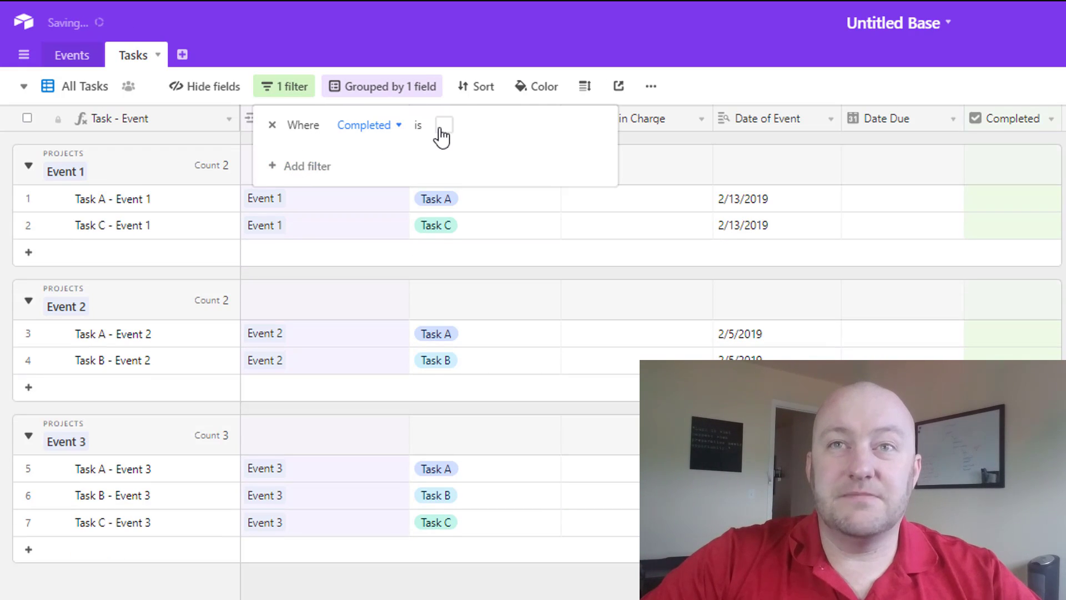
pyautogui.press('Escape')
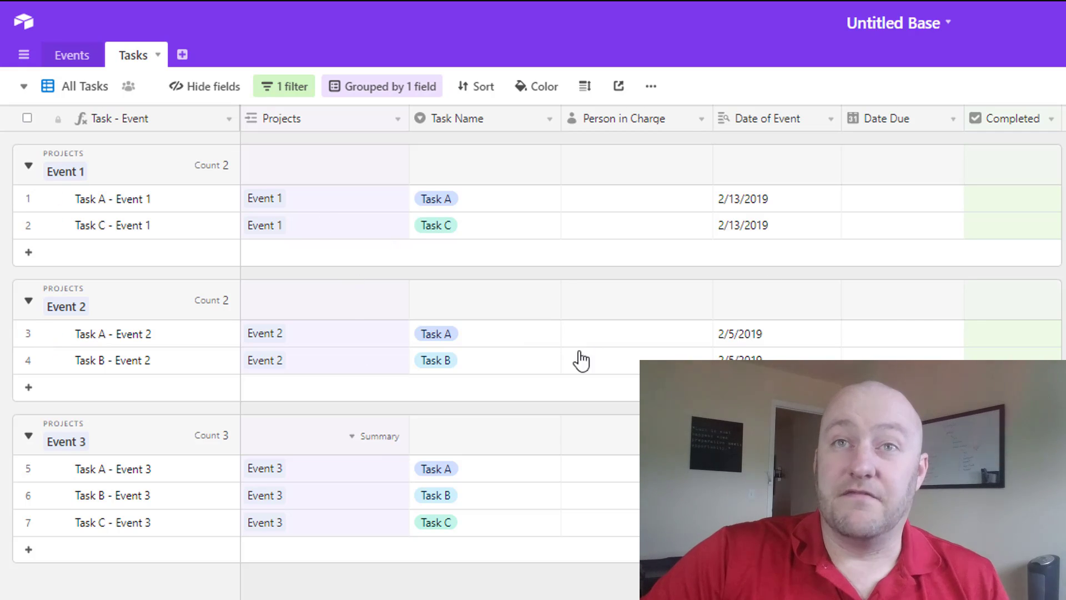
# Set the Event 1 due dates to 2/11/2019 for Task A and 2/10/2019 for Task C.
pyautogui.click(860, 209)
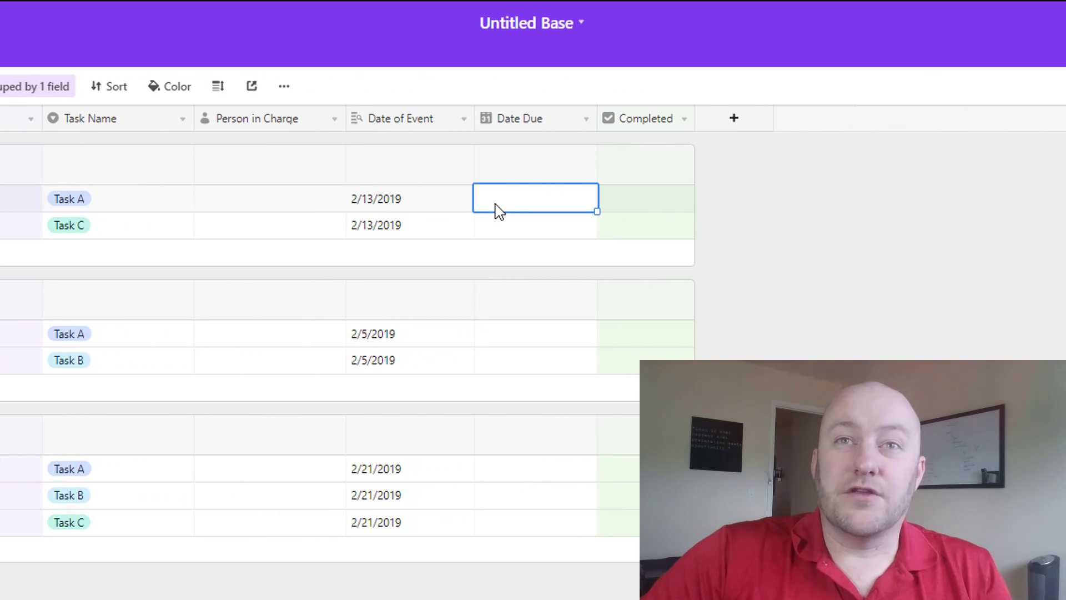
pyautogui.click(499, 211)
pyautogui.click(524, 311)
pyautogui.click(510, 230)
pyautogui.click(504, 228)
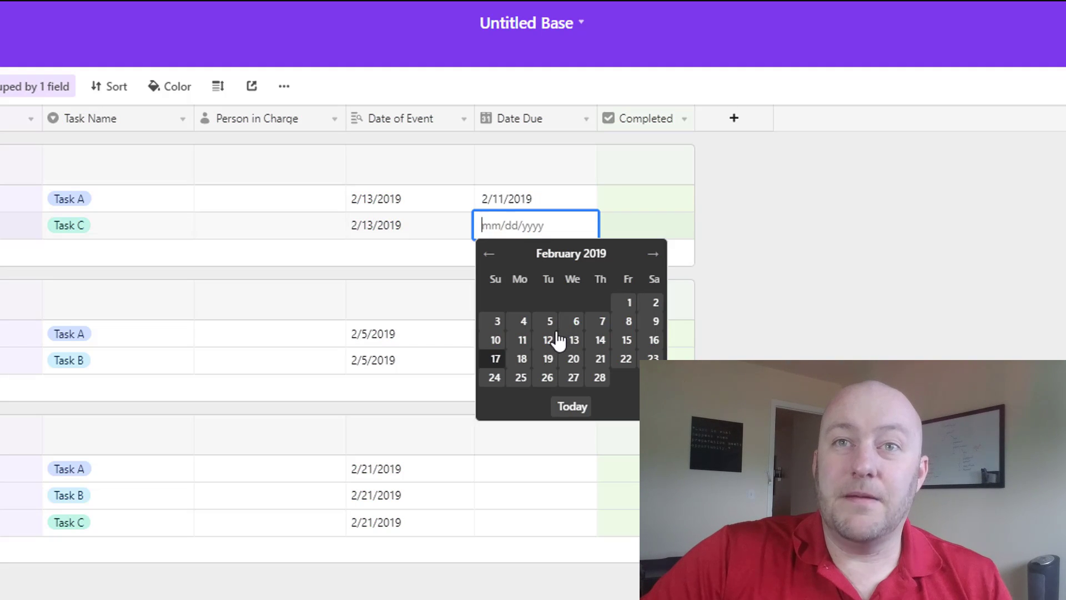
pyautogui.click(494, 340)
# Set the Event 2 due dates to 2/1/2019 for Task A and 2/3/2019 for Task B.
pyautogui.doubleClick(507, 341)
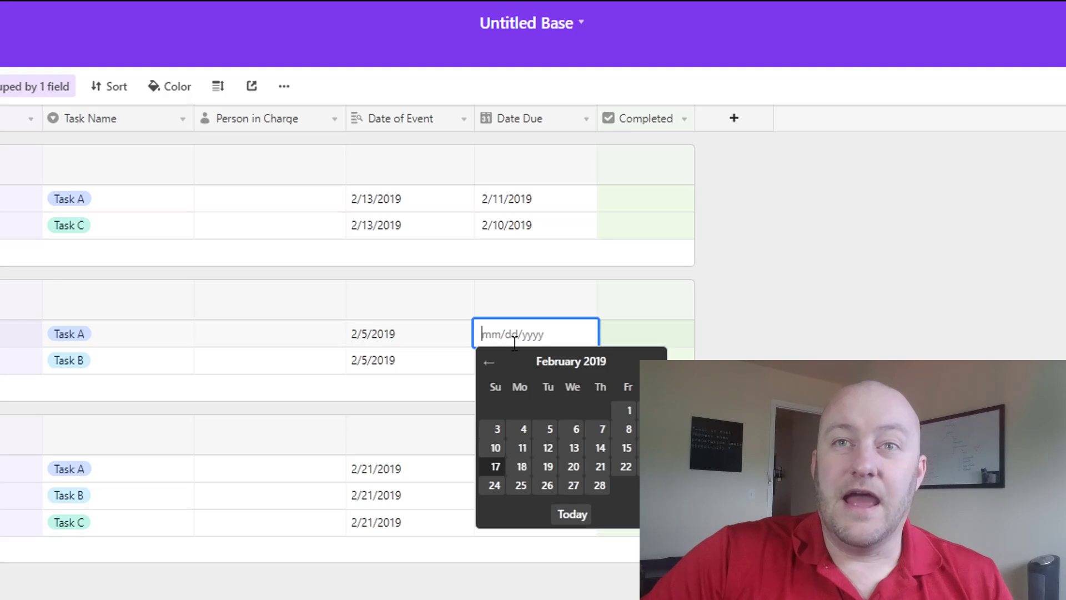
pyautogui.click(617, 418)
pyautogui.doubleClick(510, 368)
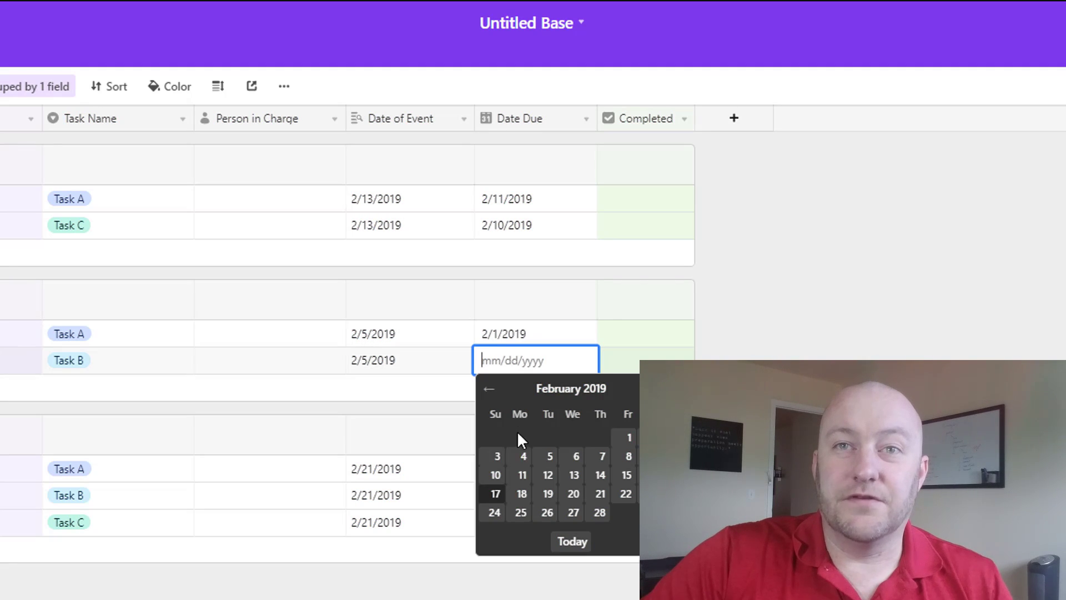
pyautogui.click(499, 457)
# Set the Event 3 due dates to 2/19/2019 for Tasks A and B and 2/18/2019 for Task C.
pyautogui.doubleClick(505, 472)
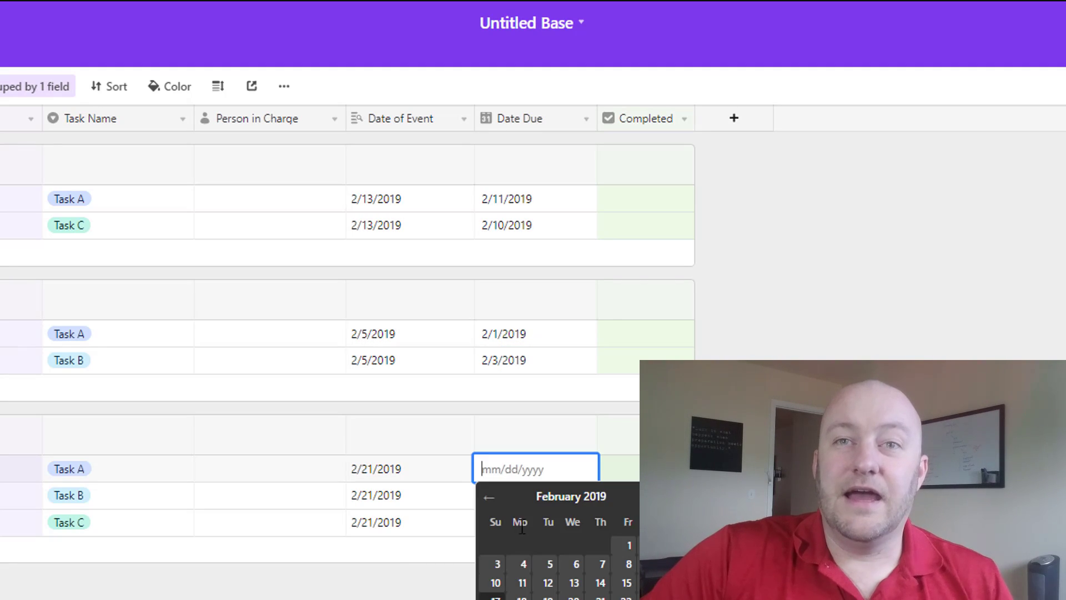
pyautogui.click(547, 598)
pyautogui.doubleClick(535, 500)
pyautogui.click(548, 599)
pyautogui.doubleClick(512, 522)
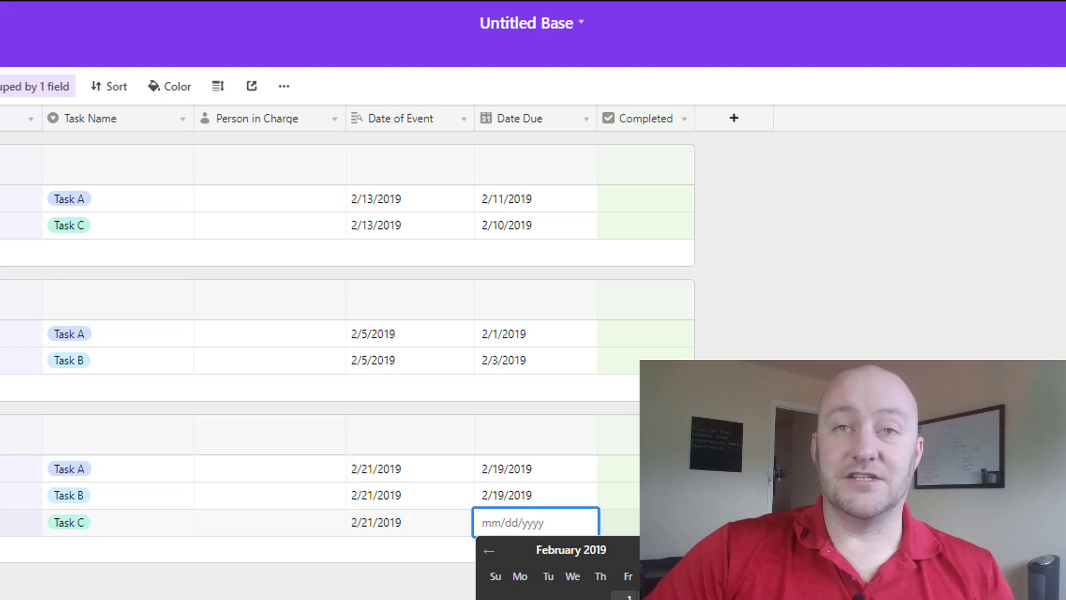
pyautogui.click(519, 597)
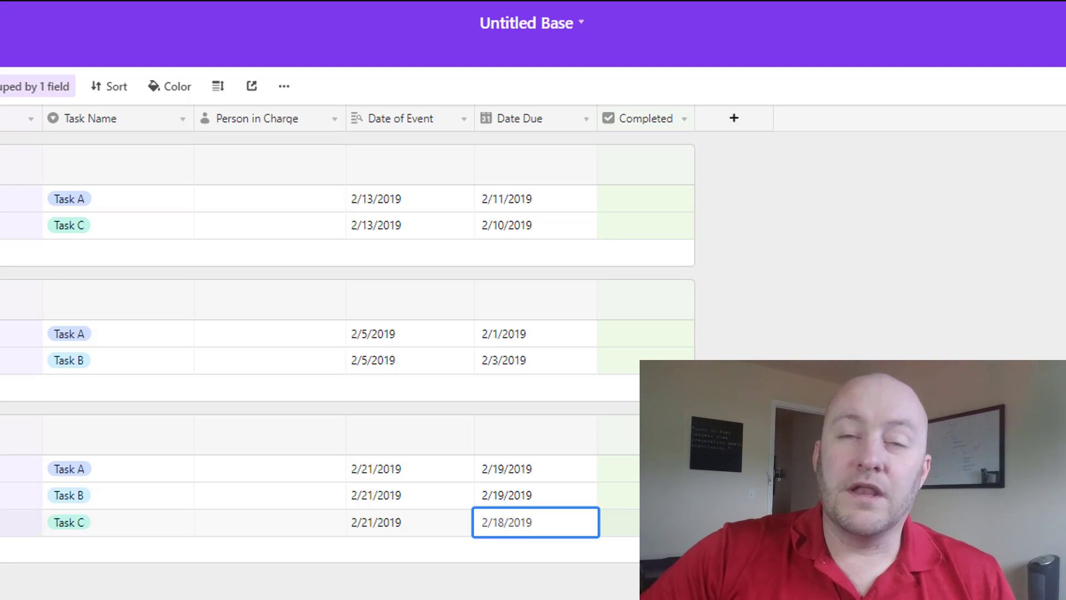
pyautogui.press('Escape')
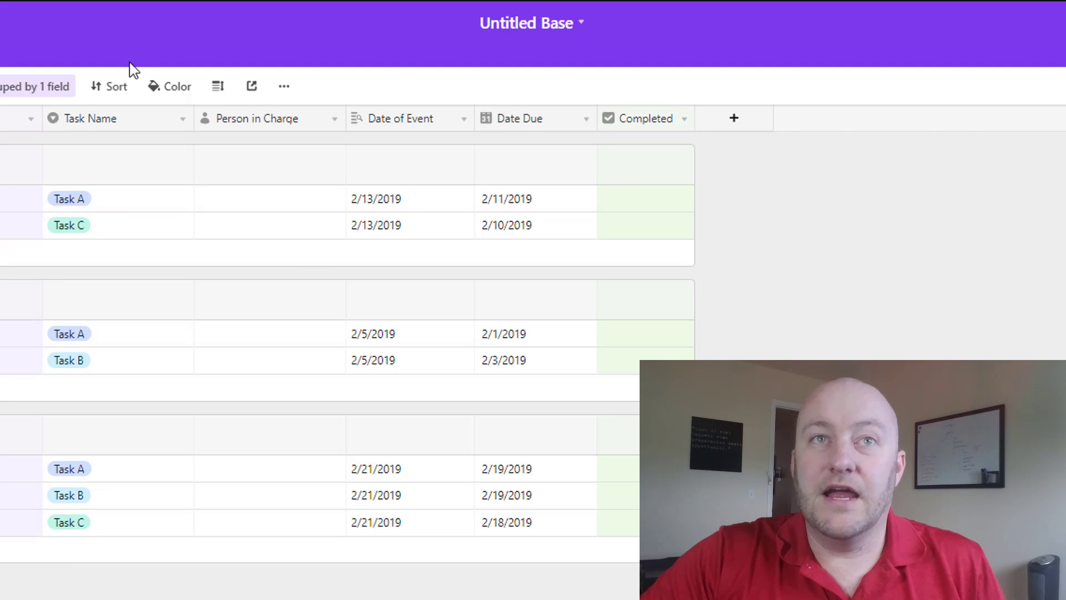
# Sort the view by Date Due in ascending order (1 → 9) and review the sort settings.
pyautogui.click(111, 89)
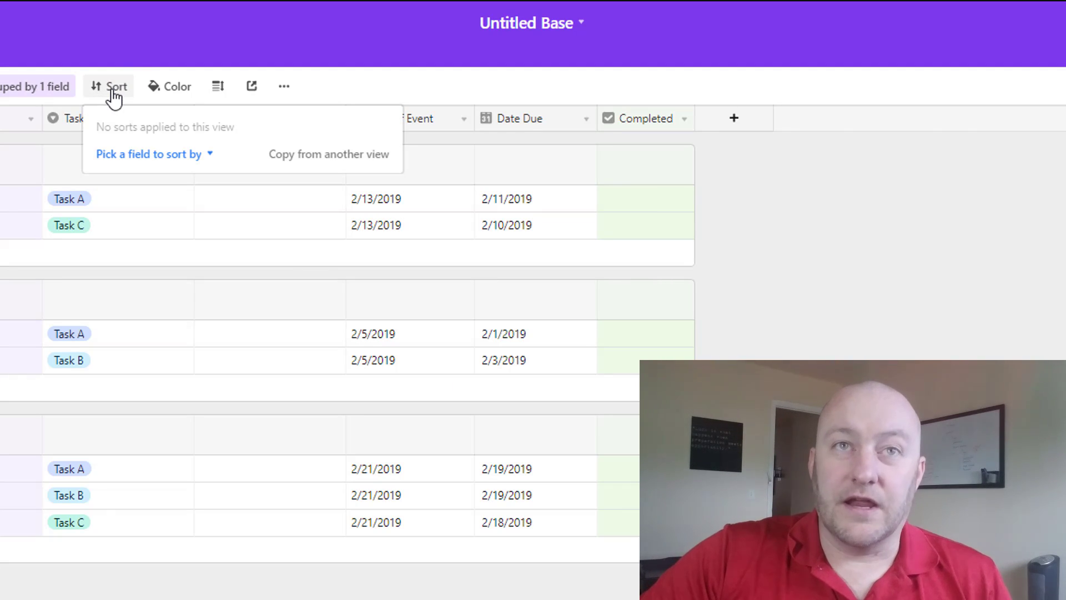
pyautogui.click(155, 155)
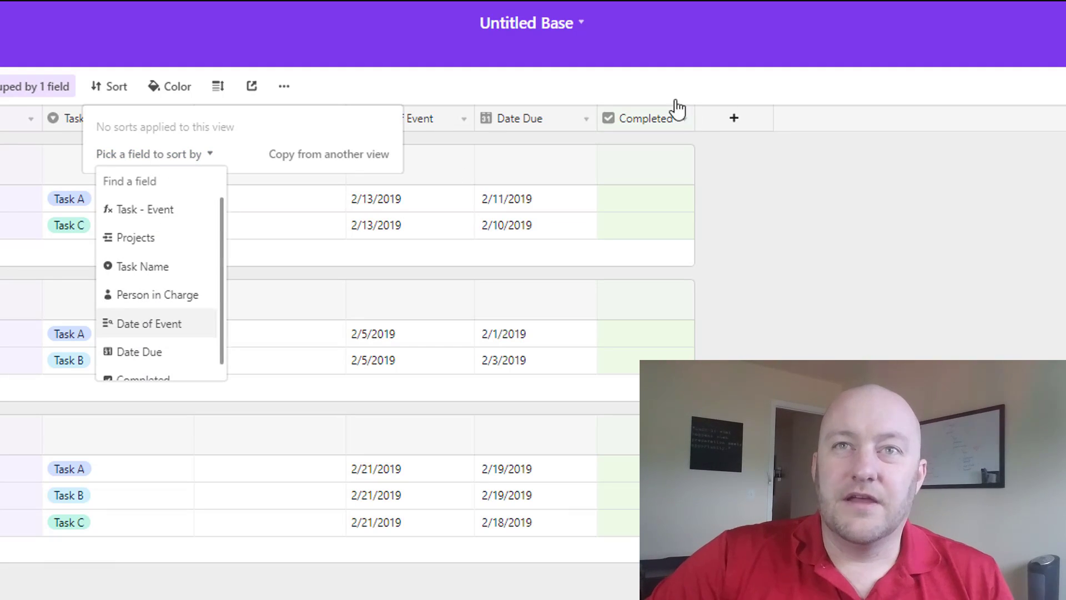
pyautogui.scroll(-1, 148, 350)
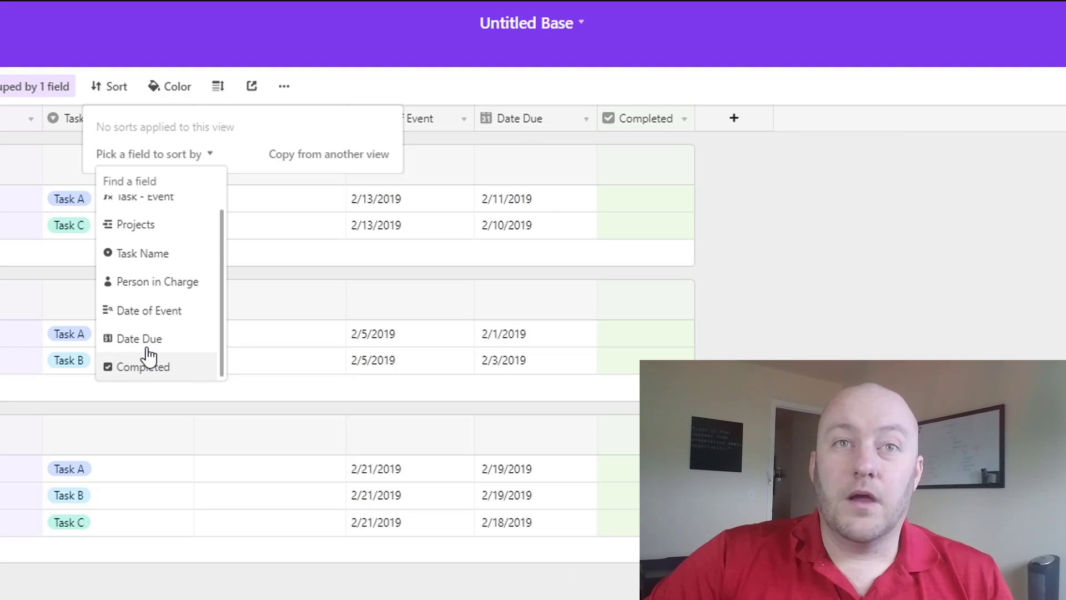
pyautogui.click(140, 339)
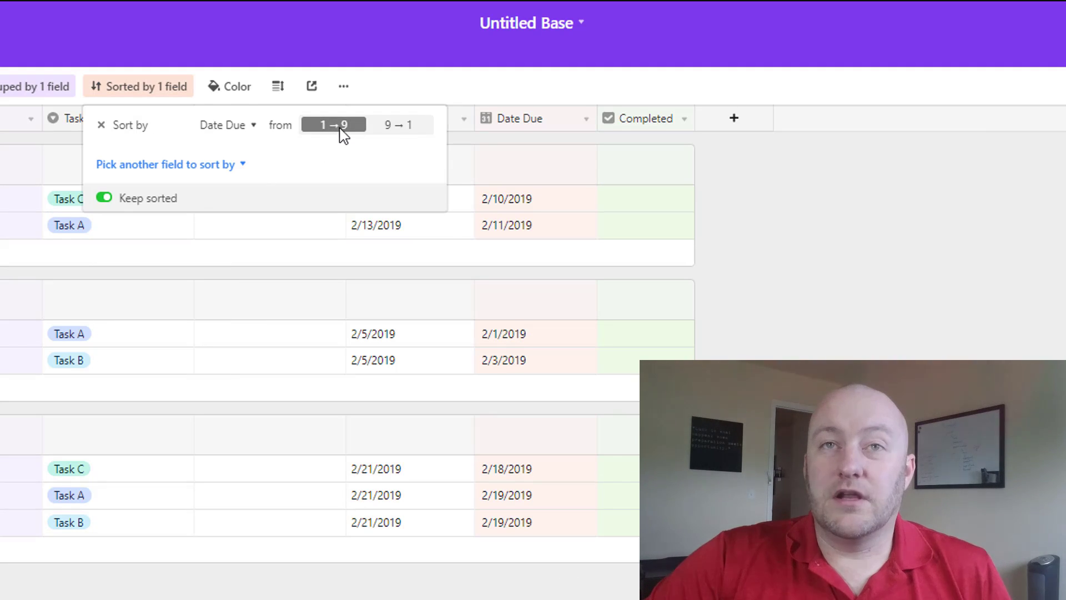
pyautogui.click(395, 126)
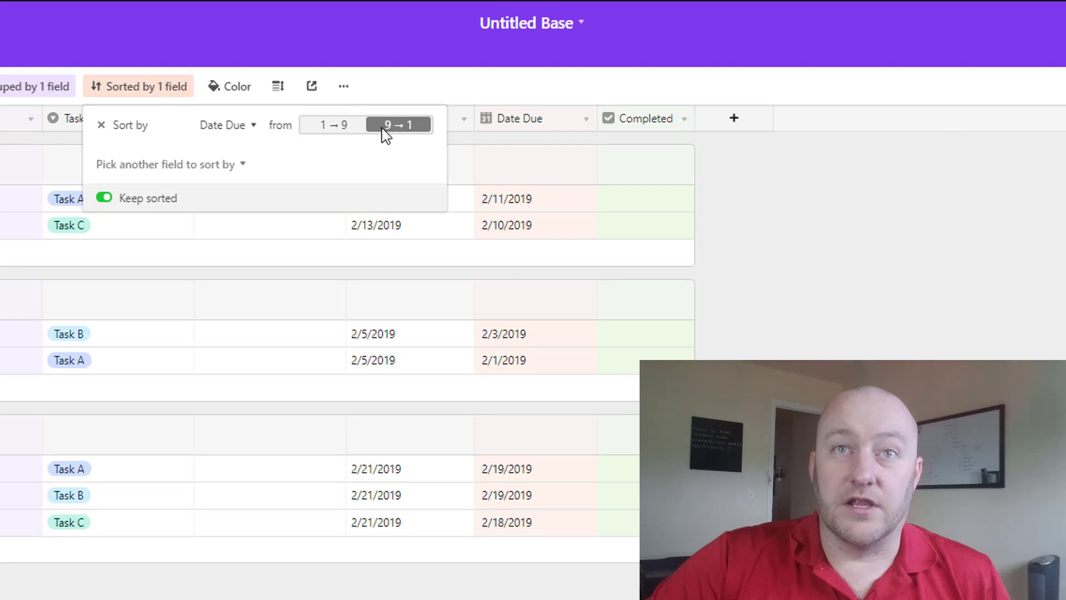
pyautogui.click(334, 126)
pyautogui.click(782, 321)
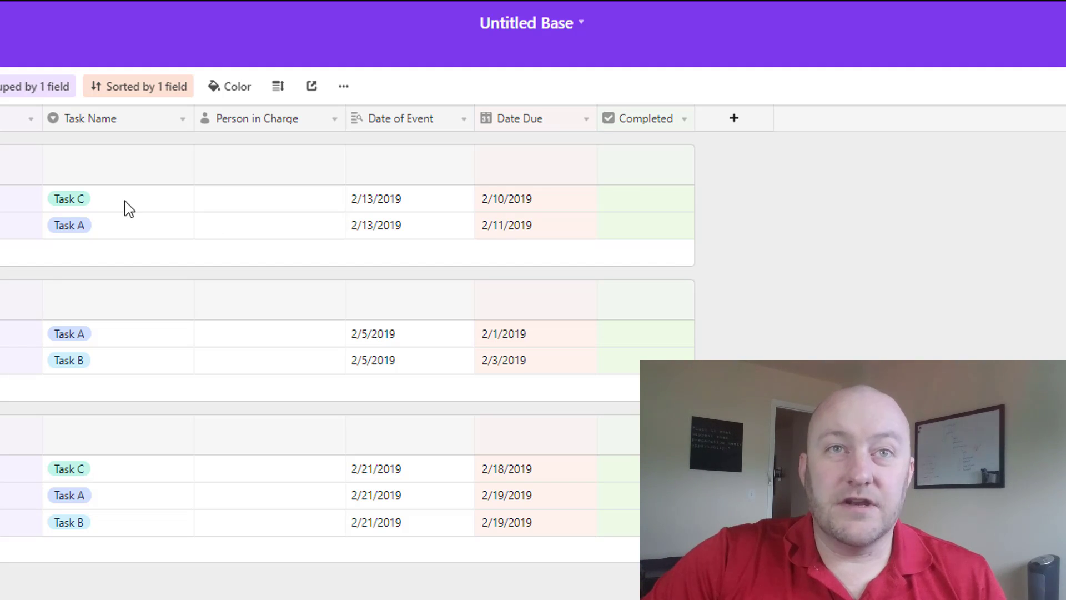
pyautogui.click(506, 206)
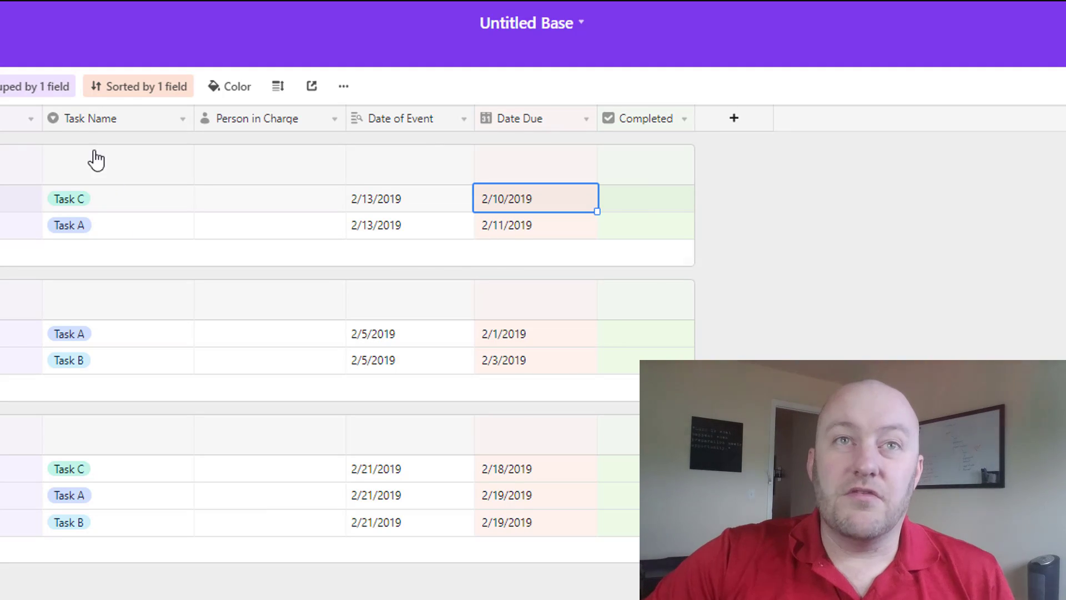
pyautogui.click(125, 90)
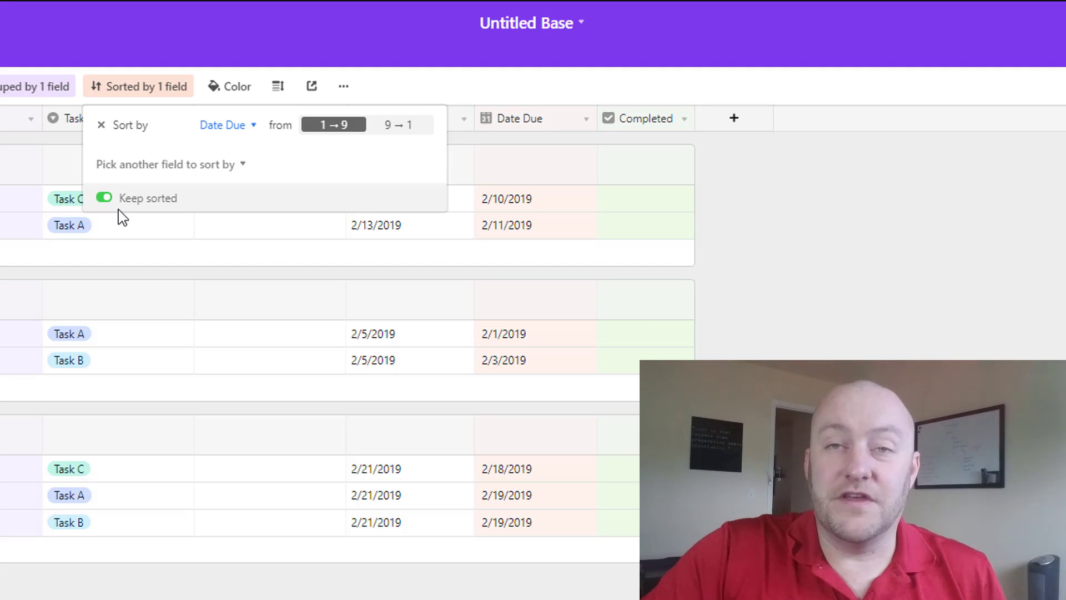
pyautogui.click(983, 336)
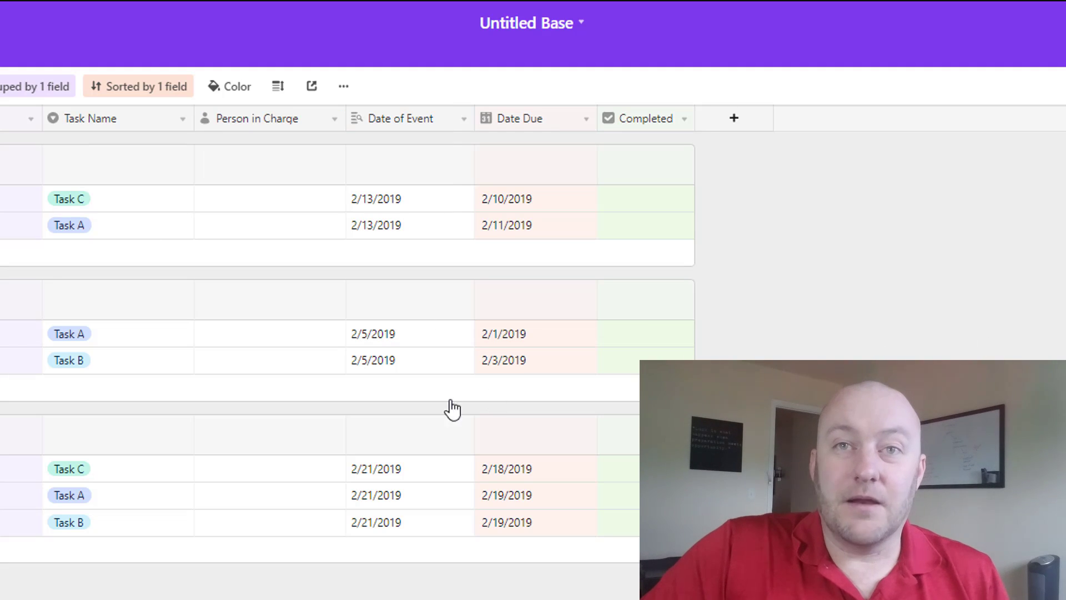
# Add a record to the Event 2 group with a new Task D option as its task name and 2/1/2019 as its due date.
pyautogui.click(257, 402)
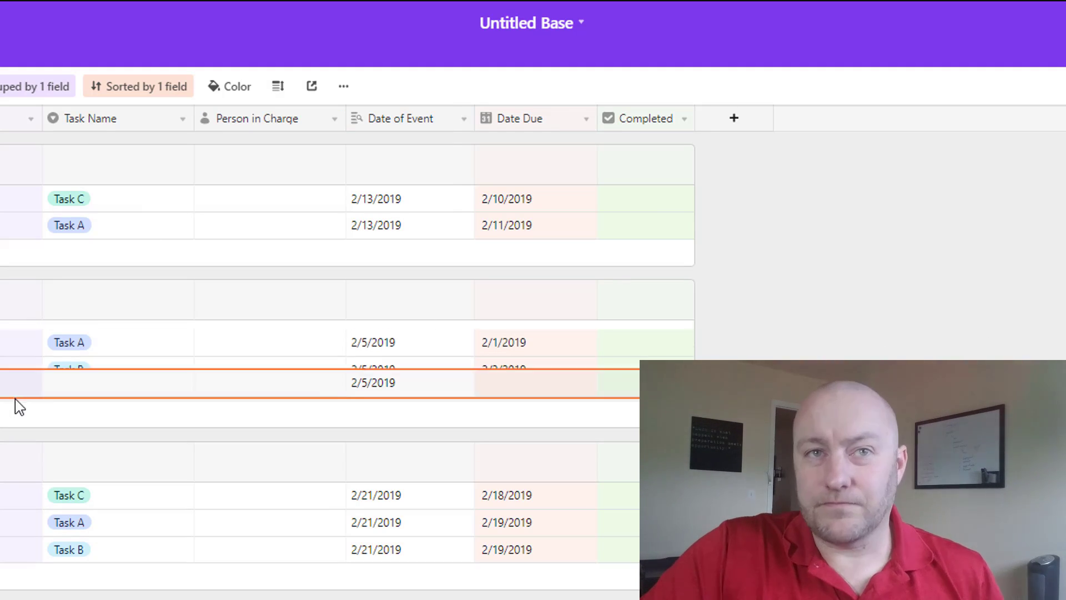
pyautogui.click(114, 377)
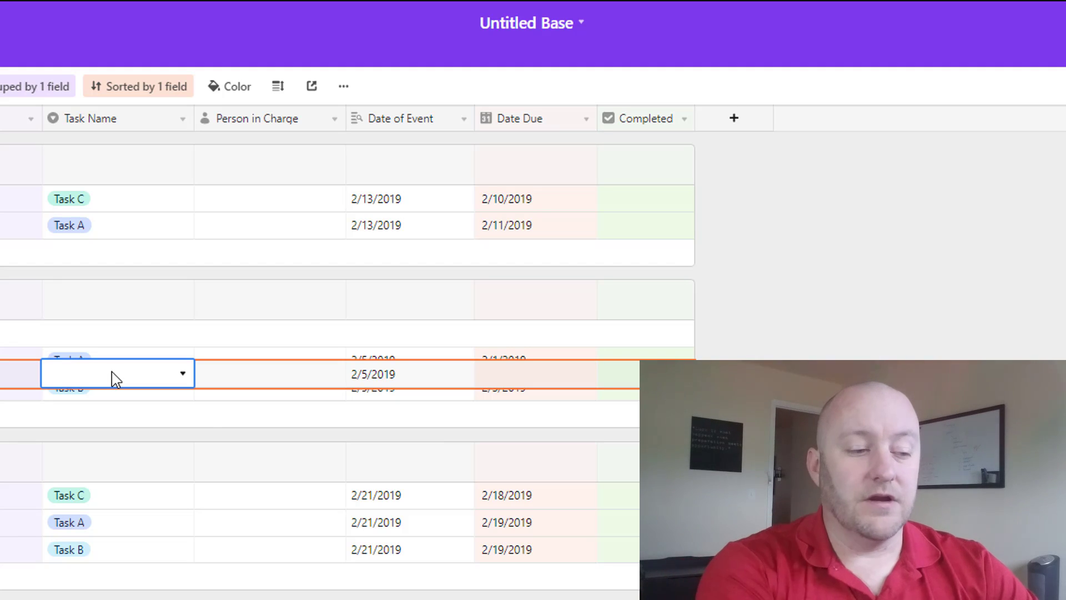
pyautogui.write('Tack')
pyautogui.press('BackSpace')
pyautogui.press('BackSpace')
pyautogui.write('sk')
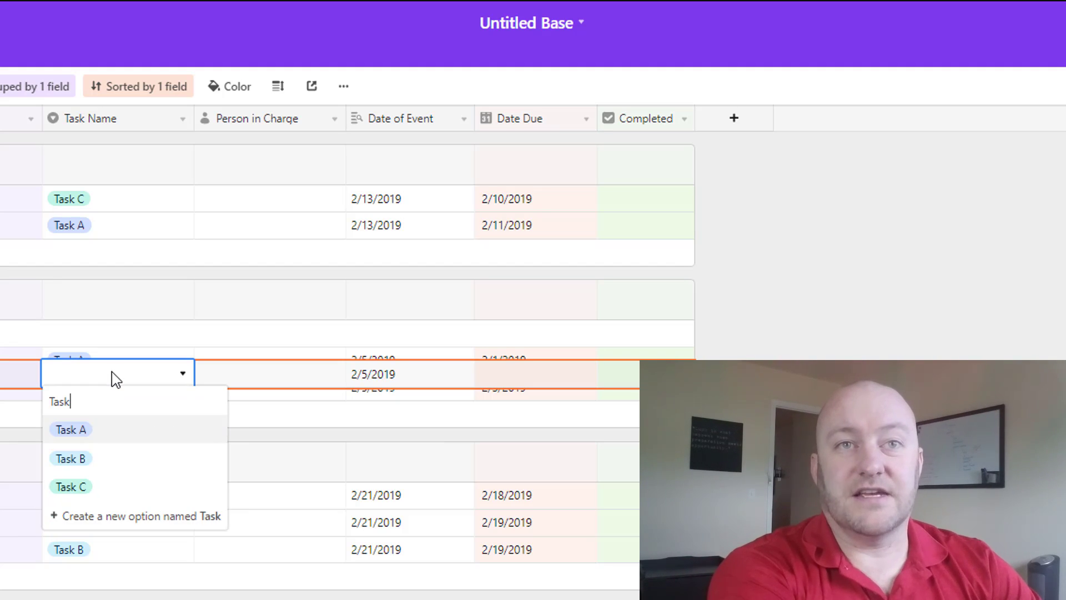
pyautogui.write(' D')
pyautogui.press('Tab')
pyautogui.press('Tab')
pyautogui.press('Tab')
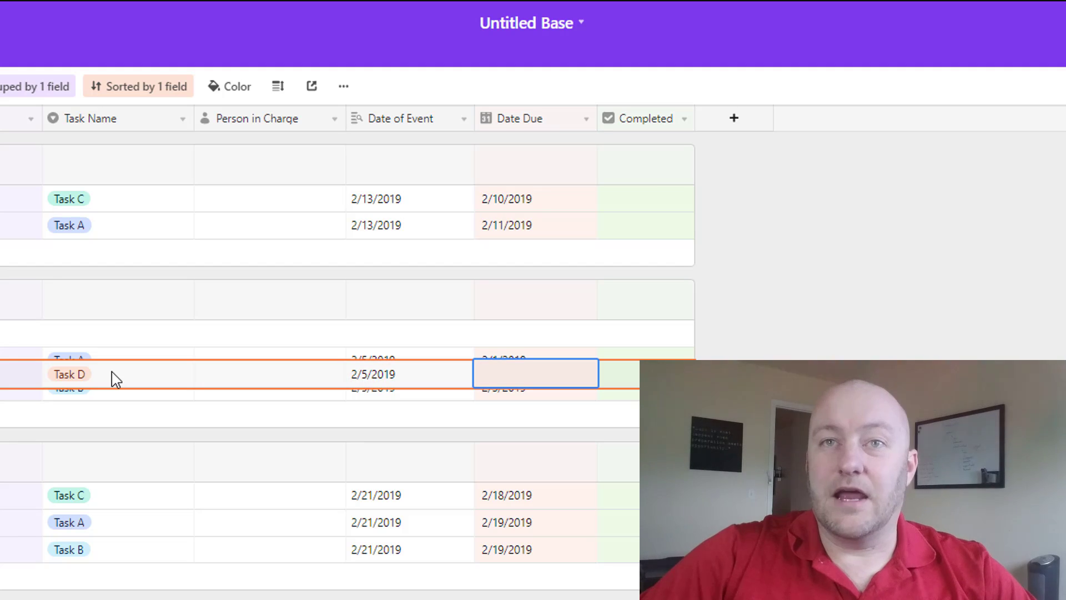
pyautogui.write('2/1')
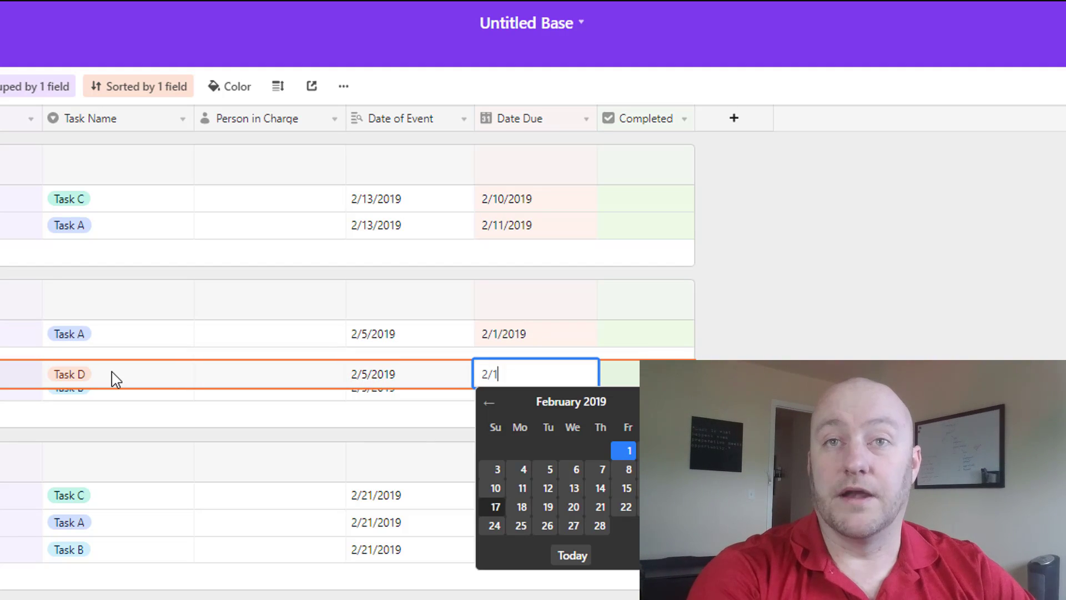
pyautogui.press('Return')
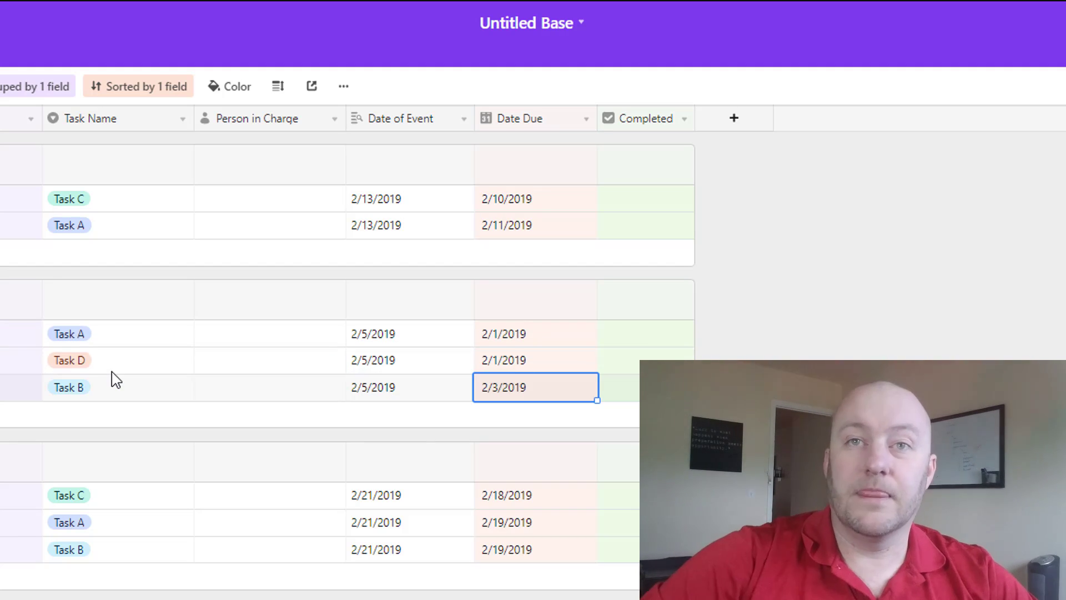
# Set the due date of Event 2's Task D to 1/30/2019.
pyautogui.click(506, 368)
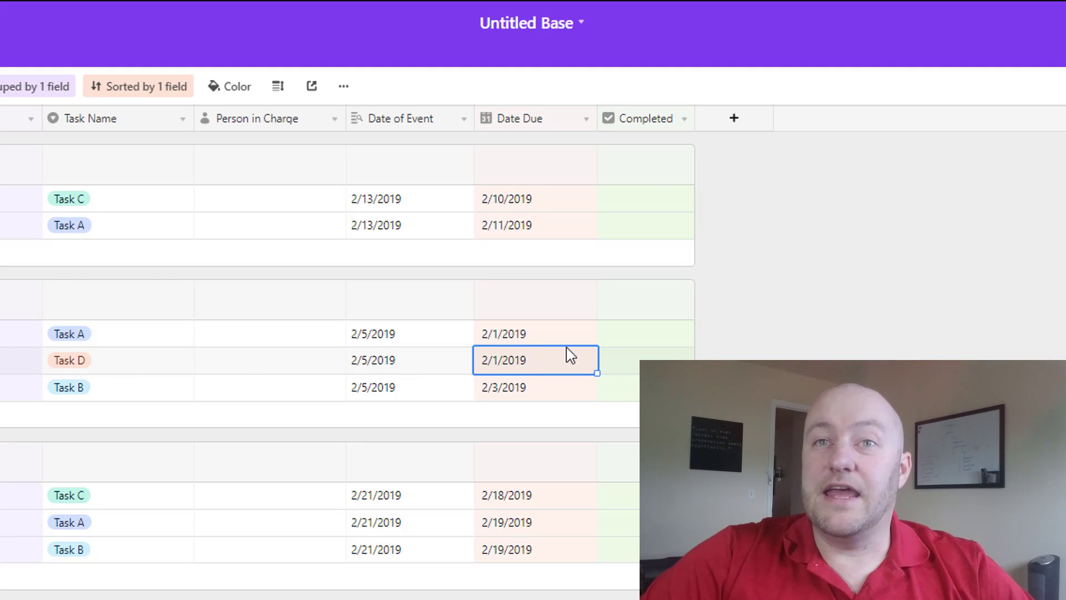
pyautogui.click(510, 339)
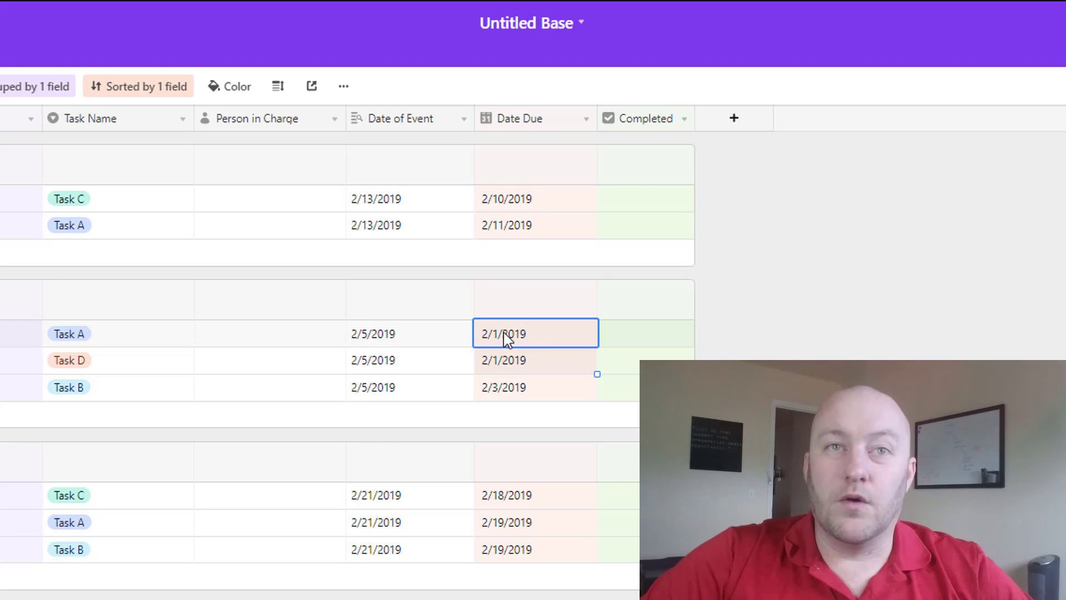
pyautogui.click(506, 362)
pyautogui.click(506, 362)
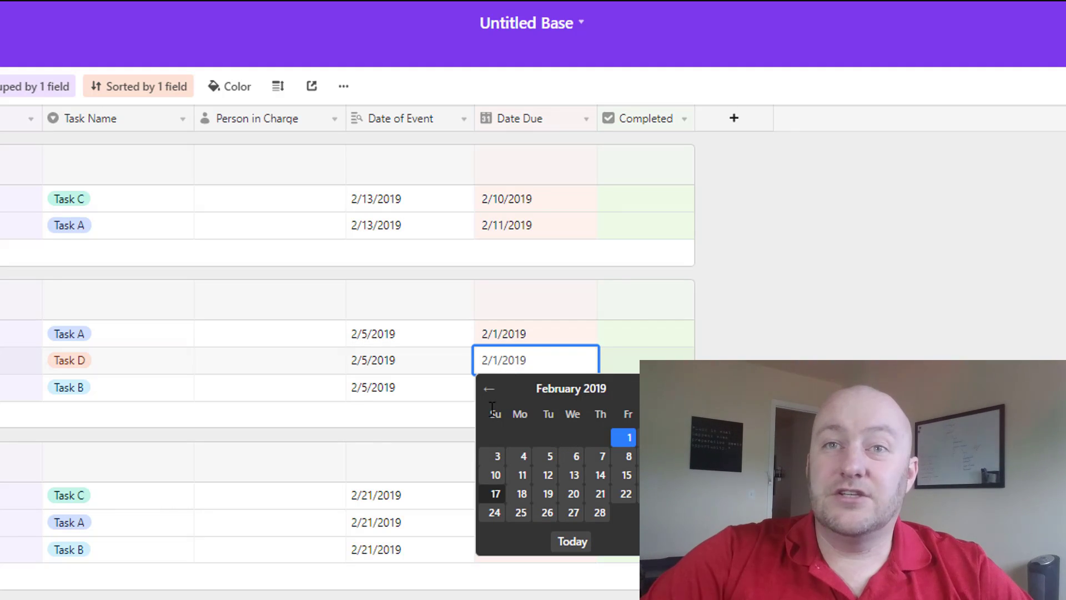
pyautogui.click(489, 388)
pyautogui.click(573, 513)
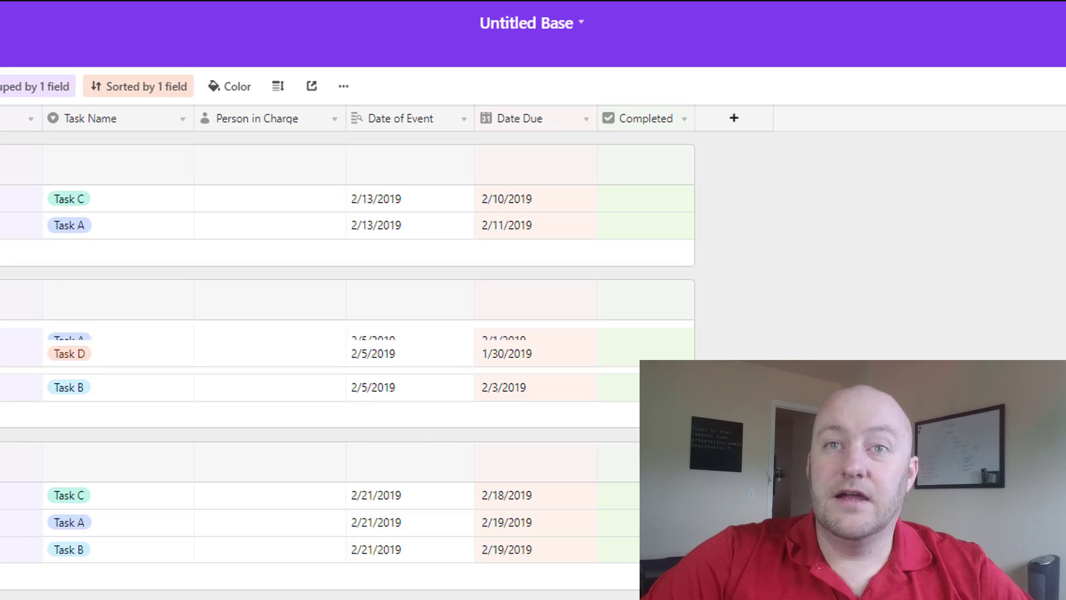
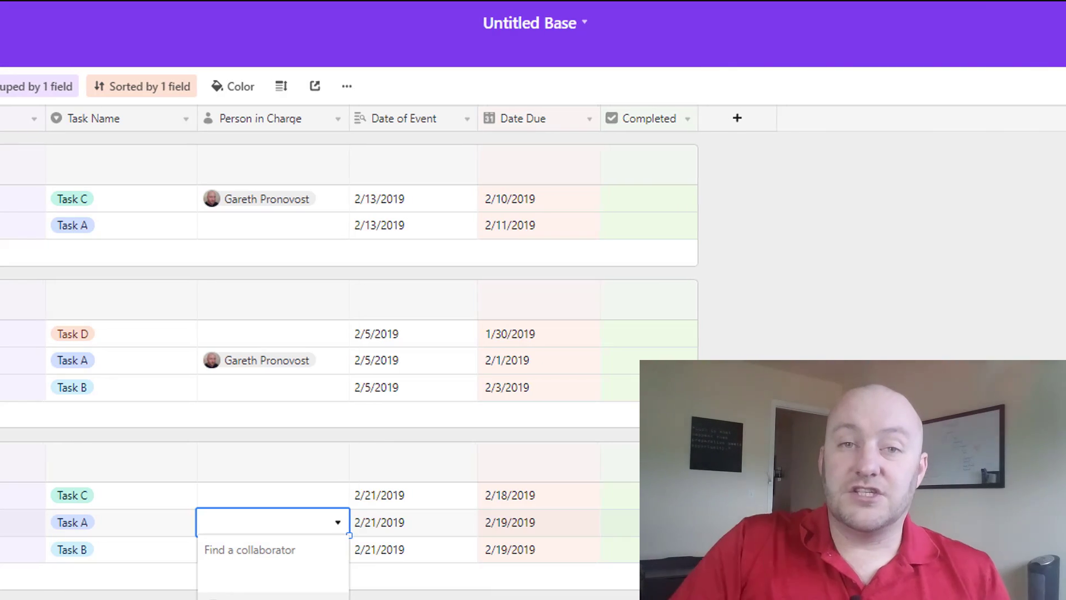
# Duplicate the All Tasks view, leaving the open collaborator field without a selection.
pyautogui.press('Escape')
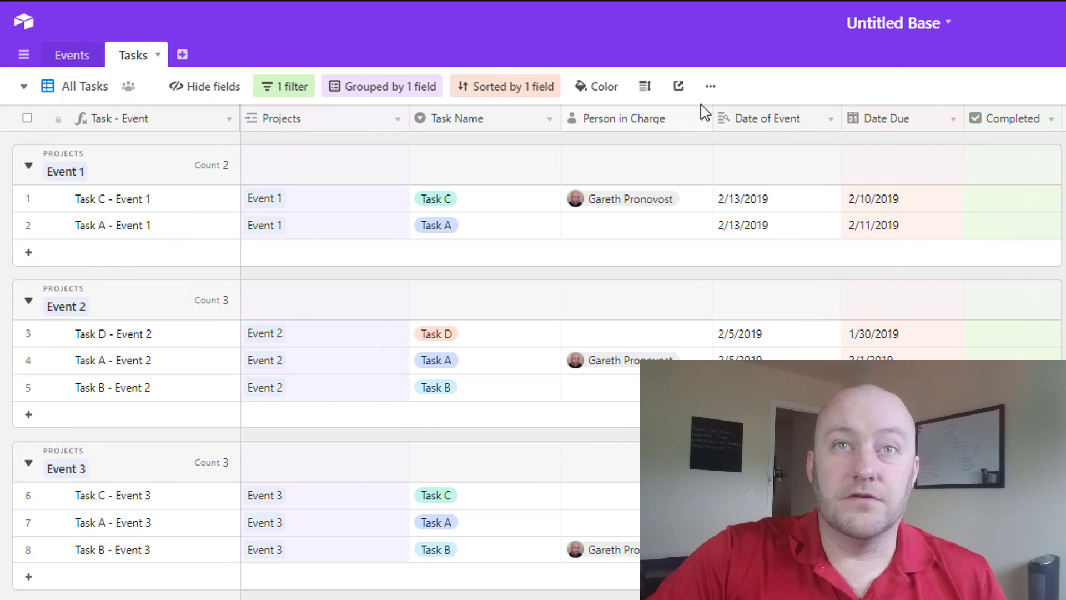
pyautogui.click(710, 86)
pyautogui.click(744, 145)
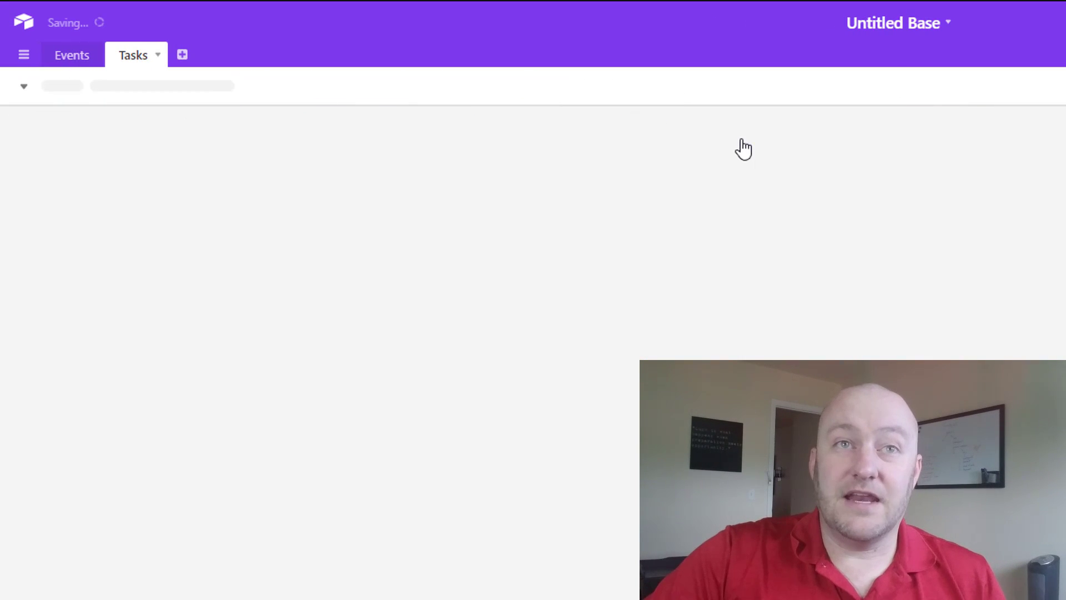
pyautogui.press('Return')
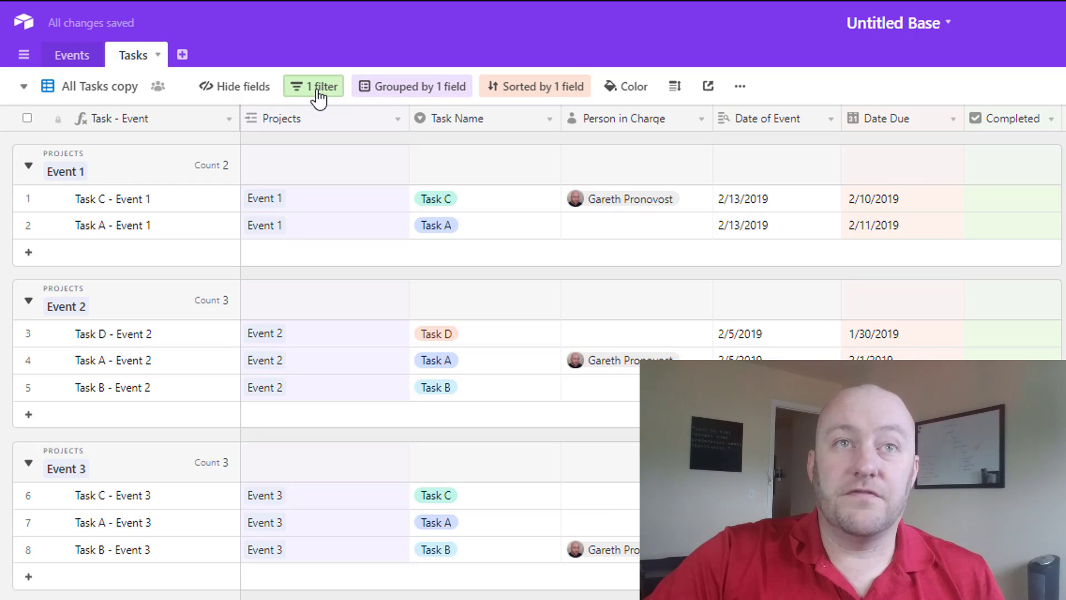
# Rename the duplicated view with the collaborator's first name followed by "Personal" and make it a personal view.
pyautogui.click(133, 94)
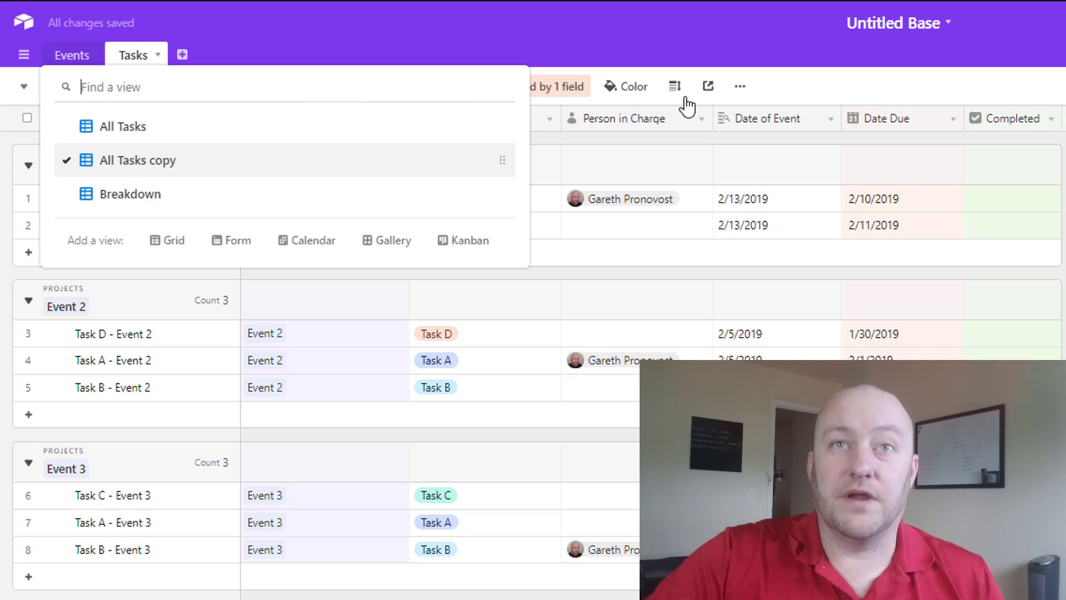
pyautogui.click(741, 87)
pyautogui.click(761, 111)
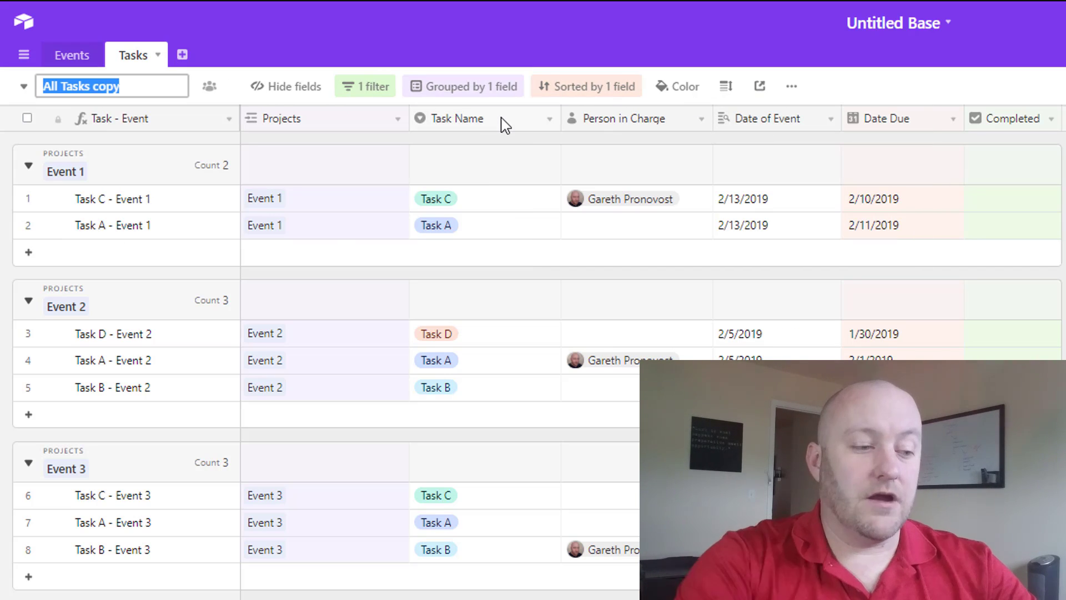
pyautogui.write('Gareth Personal')
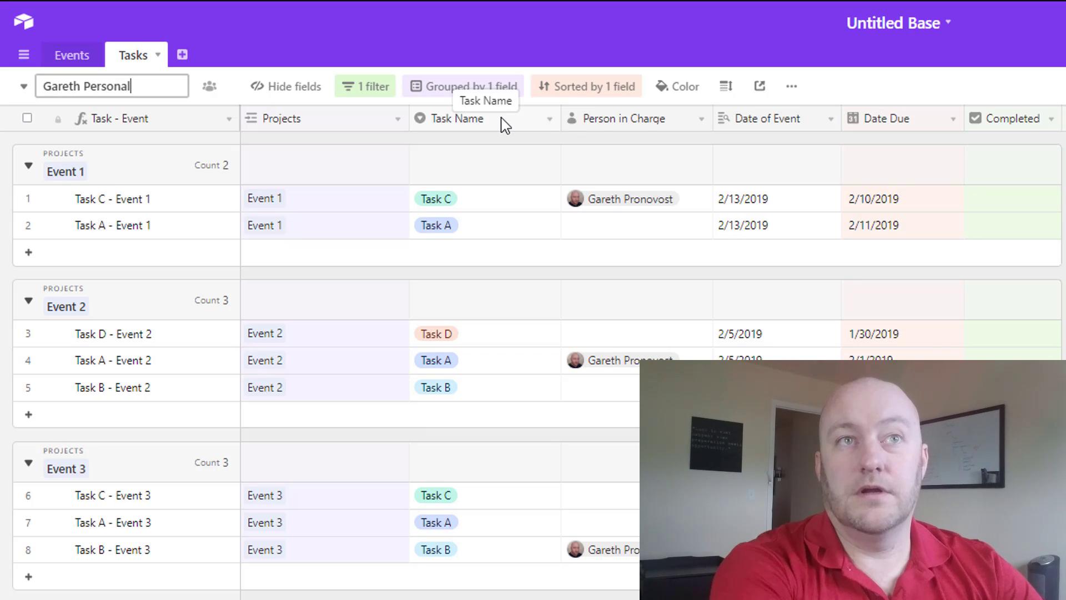
pyautogui.press('Return')
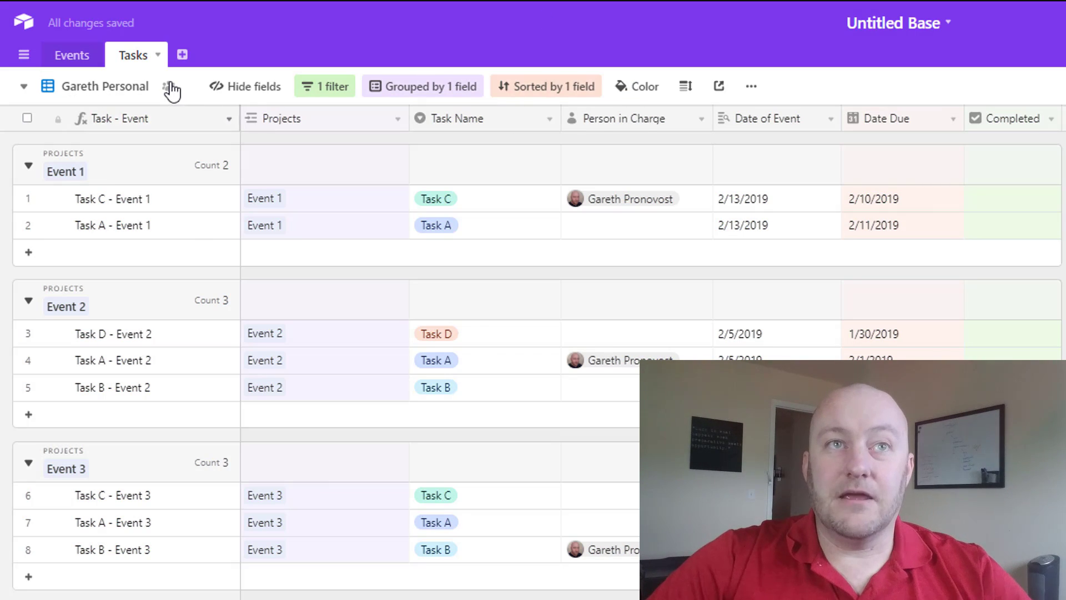
pyautogui.click(168, 86)
pyautogui.click(243, 309)
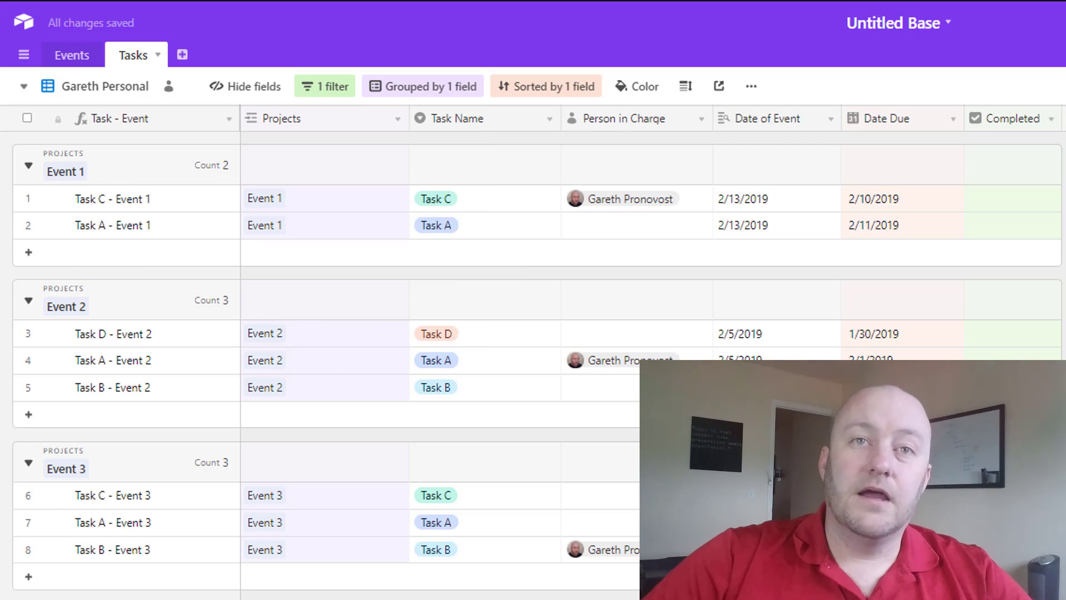
# Add a second filter condition, combined with And, where Person in Charge is the assigned collaborator.
pyautogui.click(322, 89)
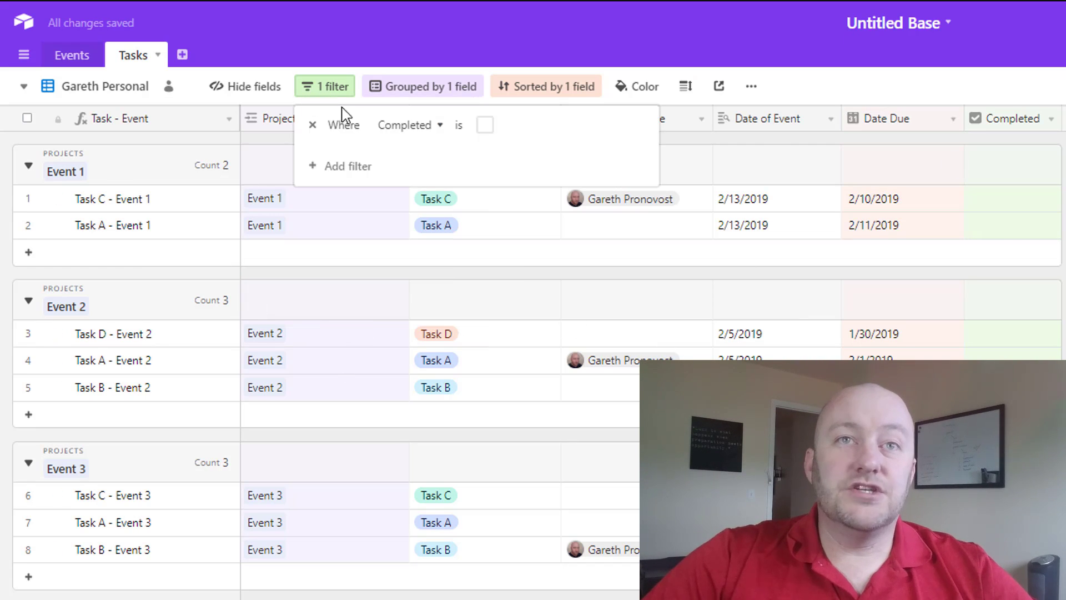
pyautogui.click(351, 167)
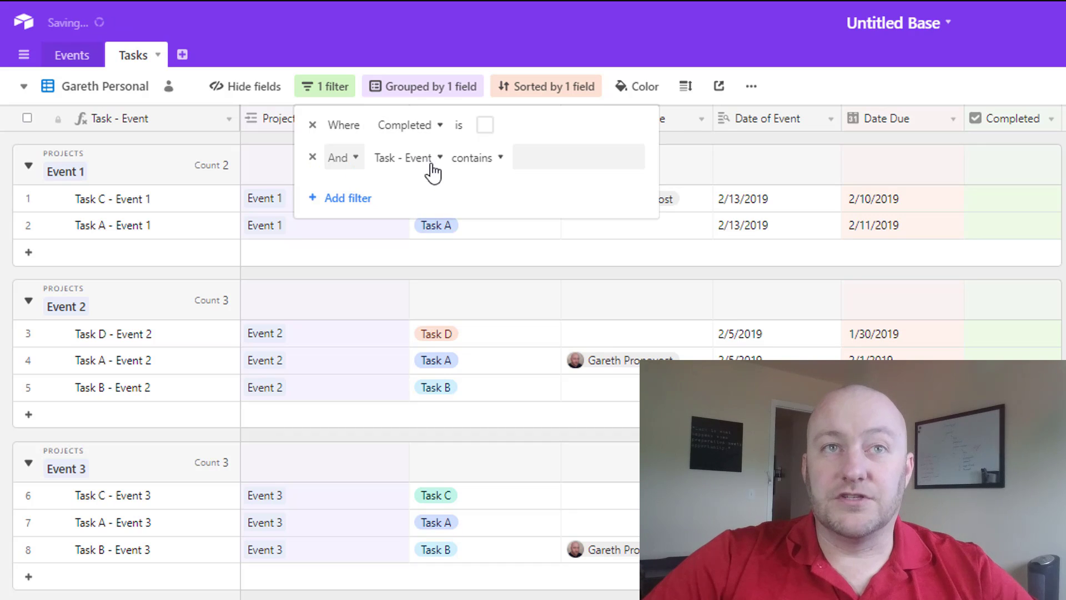
pyautogui.click(345, 165)
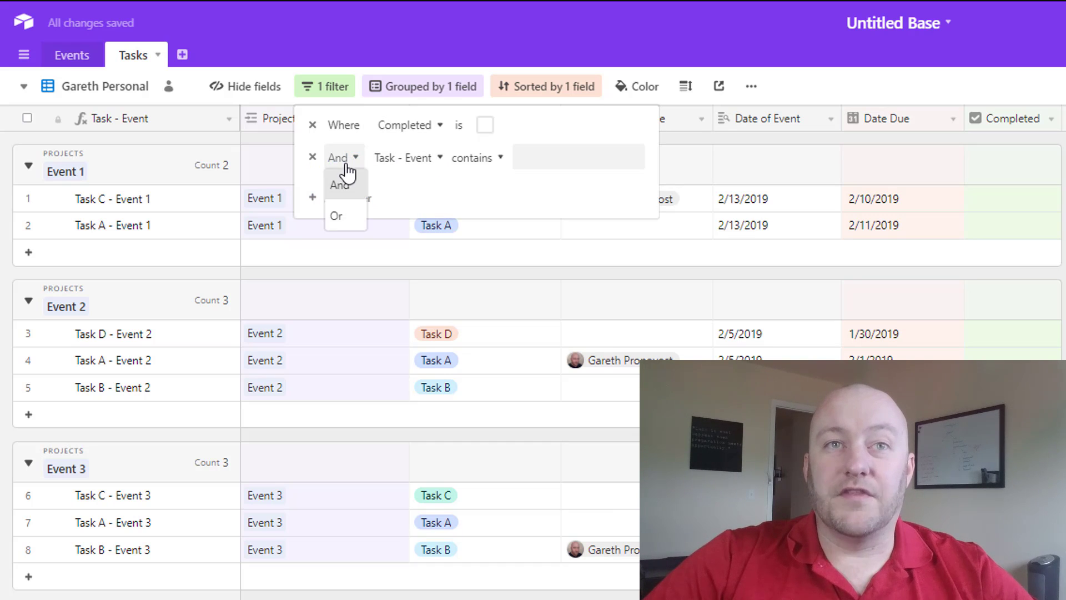
pyautogui.click(406, 158)
pyautogui.click(416, 298)
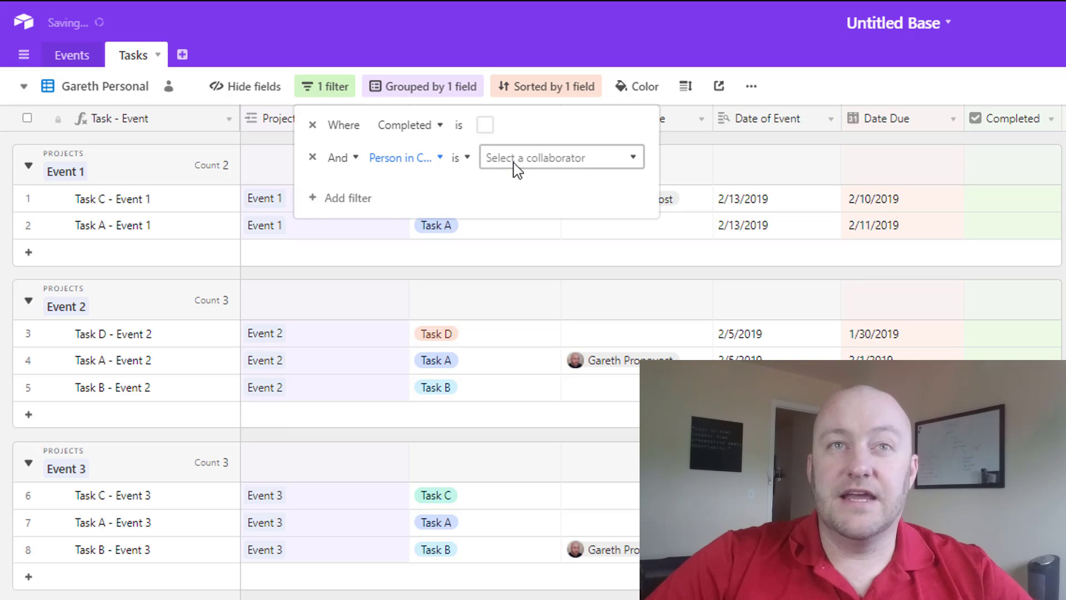
pyautogui.click(514, 160)
pyautogui.click(514, 214)
pyautogui.press('Escape')
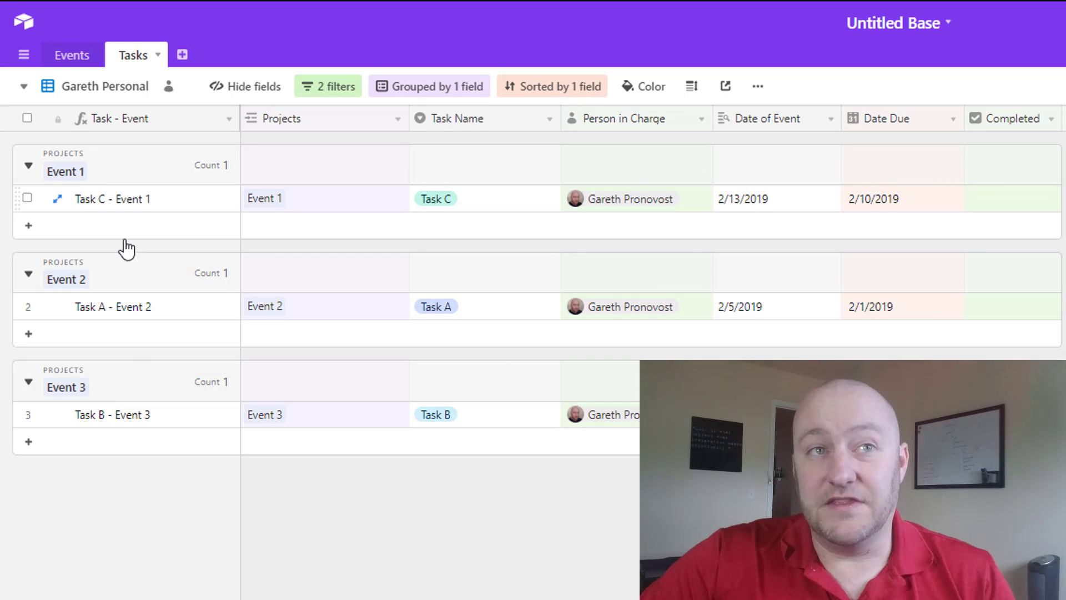
# Remove the Projects grouping from the personal view and check the order of the due dates.
pyautogui.click(420, 90)
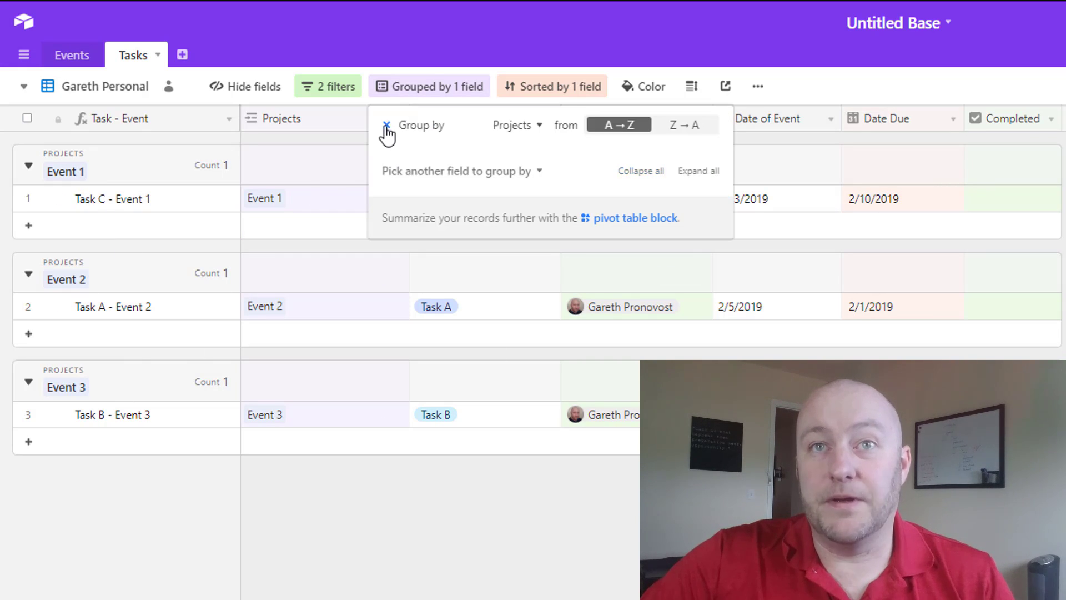
pyautogui.click(386, 123)
pyautogui.click(1040, 331)
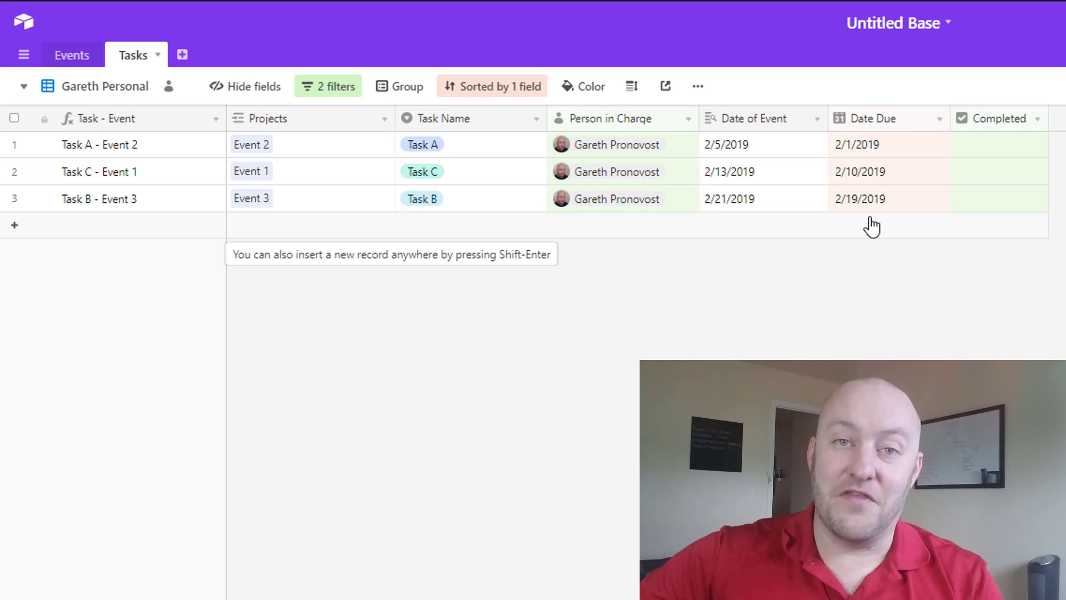
pyautogui.click(870, 144)
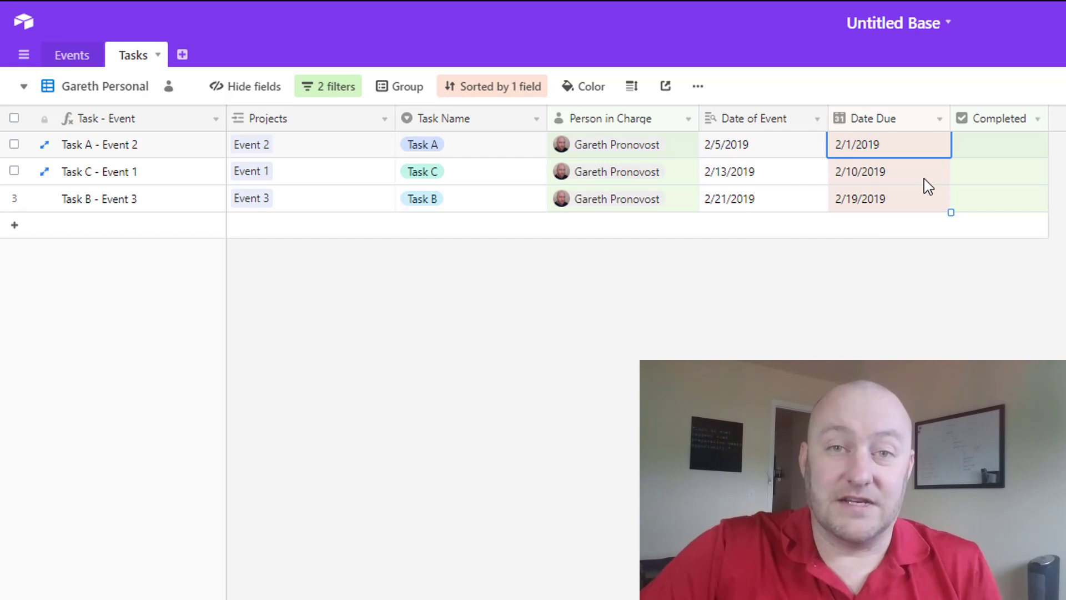
# Switch to the Breakdown view, sort it by Date Due and check the Event 2 due dates.
pyautogui.click(90, 88)
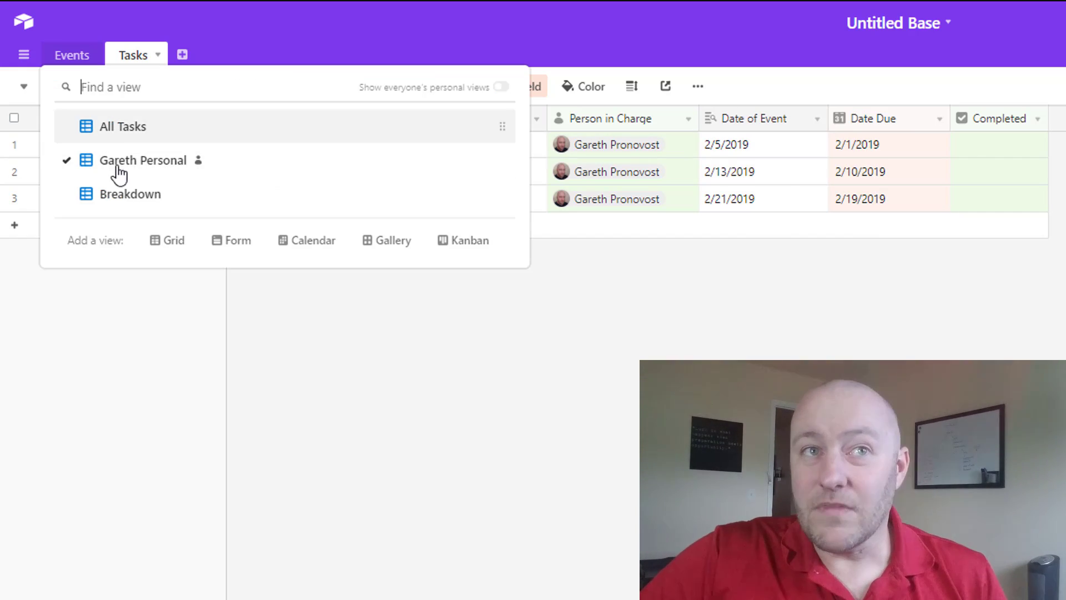
pyautogui.click(123, 196)
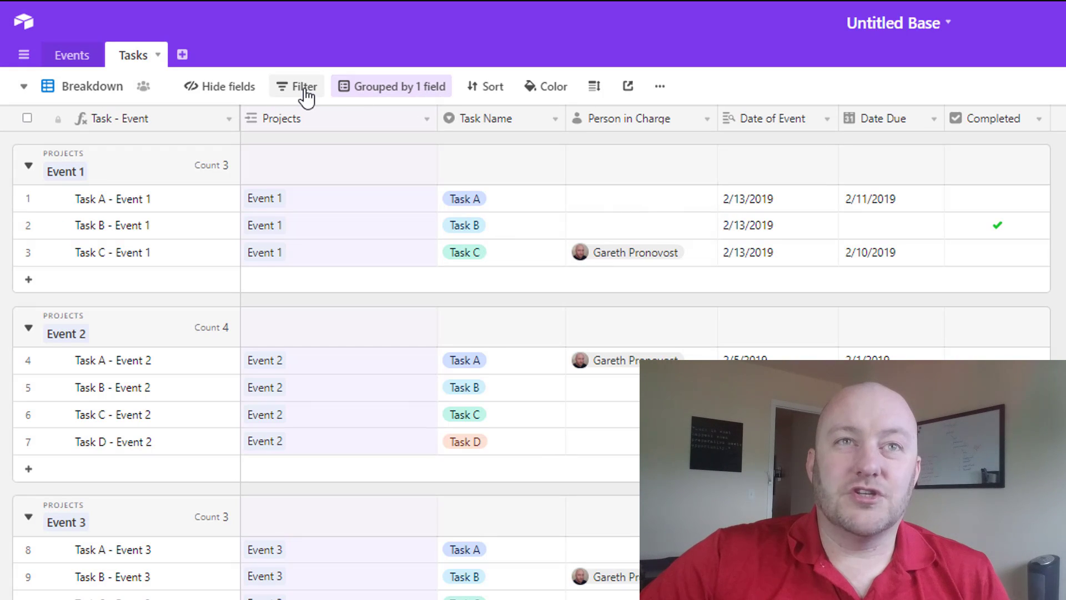
pyautogui.click(484, 87)
pyautogui.click(303, 163)
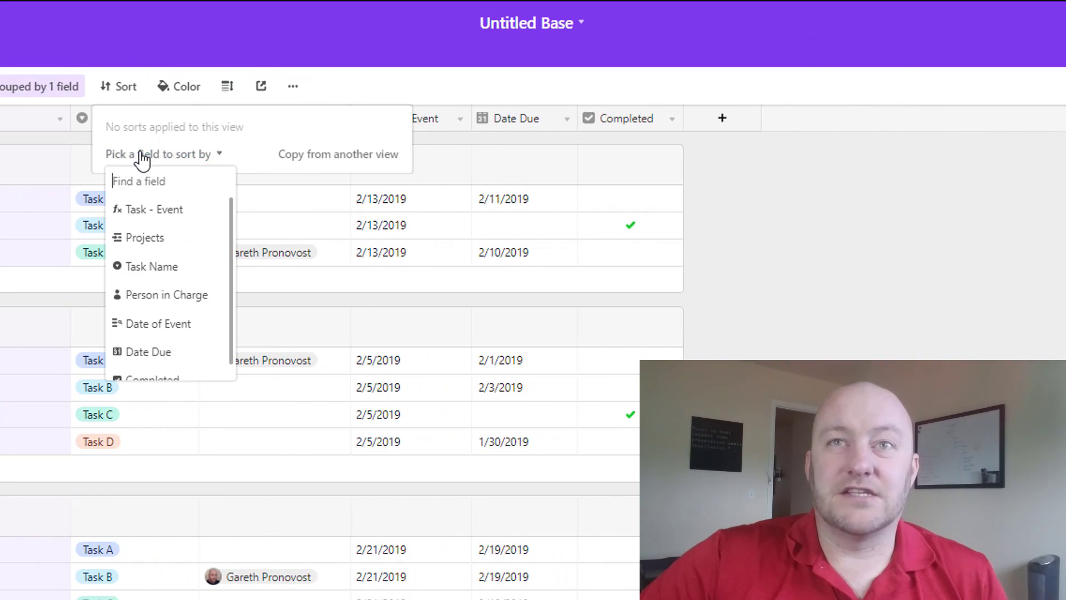
pyautogui.click(156, 352)
pyautogui.click(457, 87)
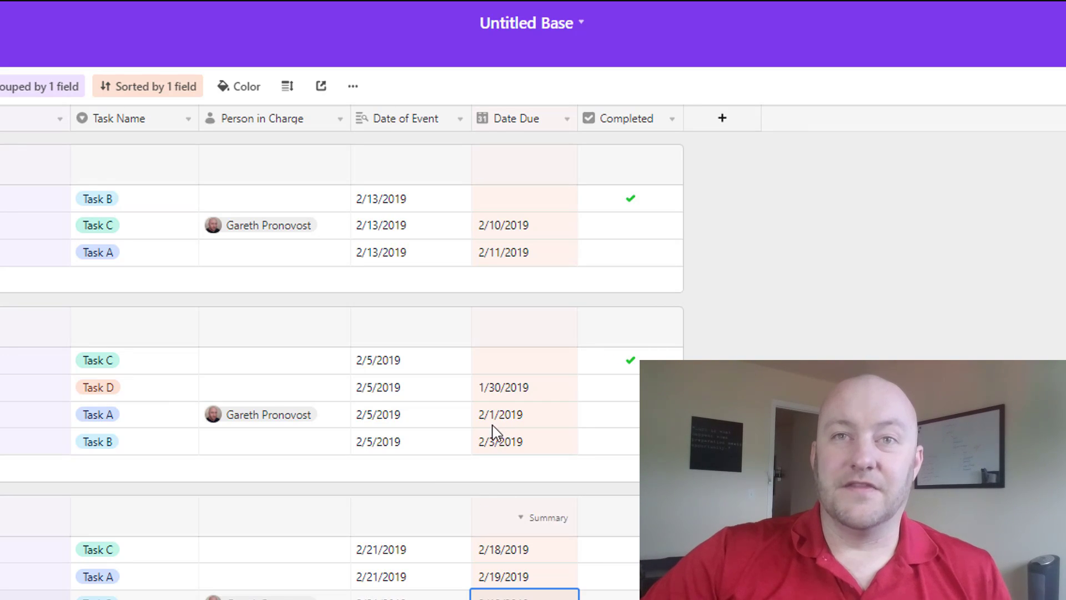
pyautogui.click(496, 447)
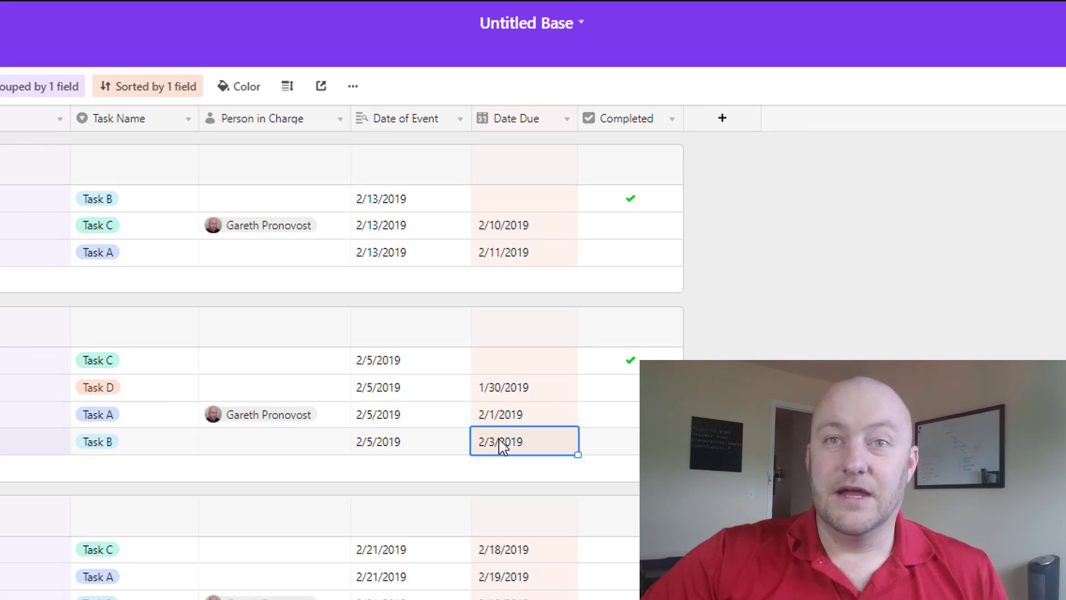
pyautogui.click(497, 413)
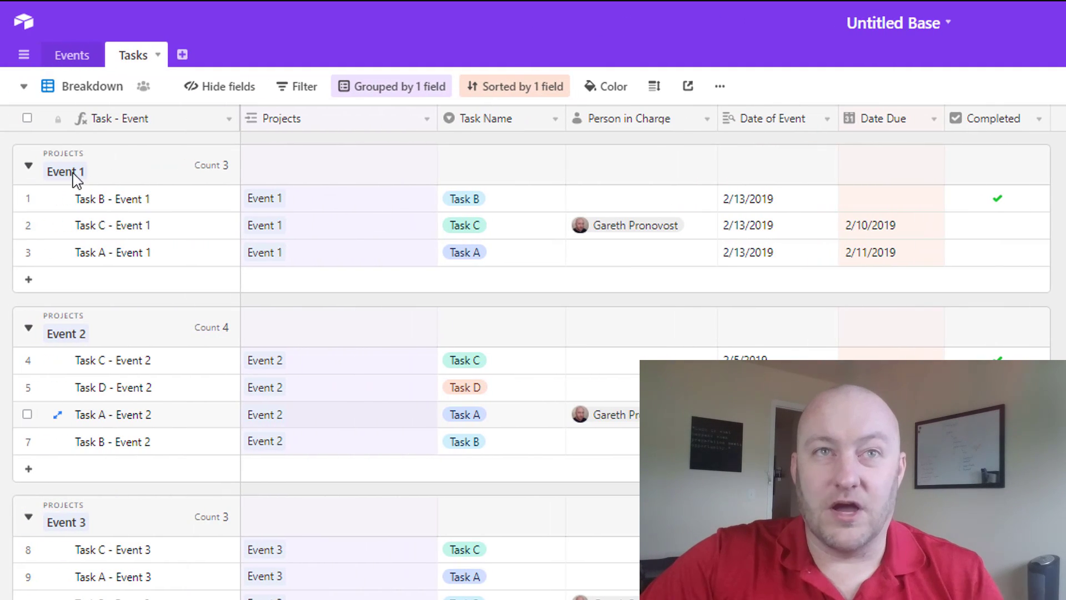
# Remove the Projects grouping from the Breakdown view and examine the Date Due order across all events.
pyautogui.click(382, 89)
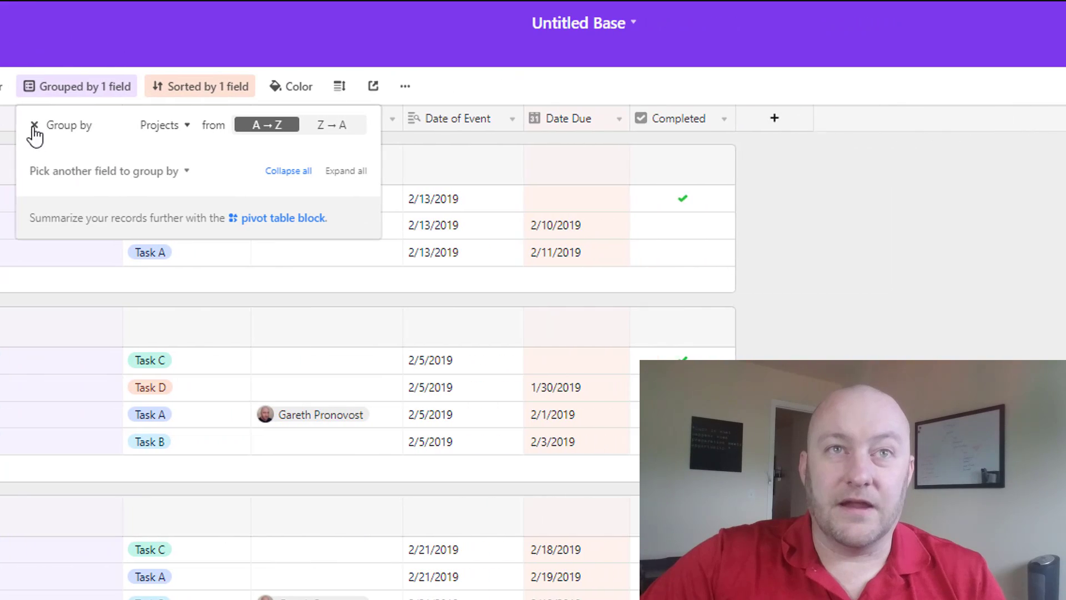
pyautogui.click(840, 294)
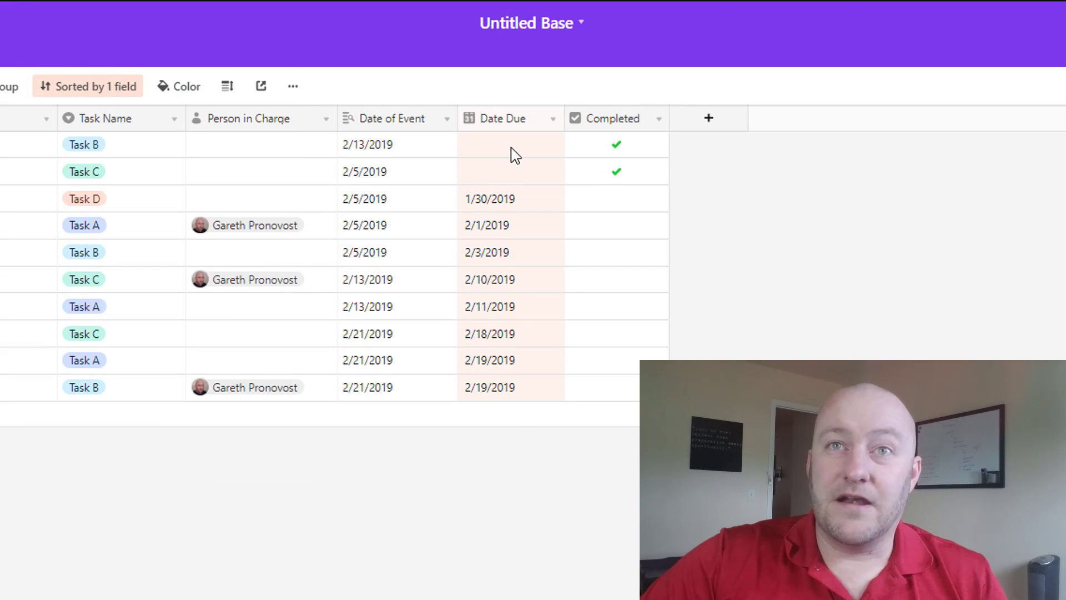
pyautogui.moveTo(512, 152); pyautogui.dragTo(516, 382)
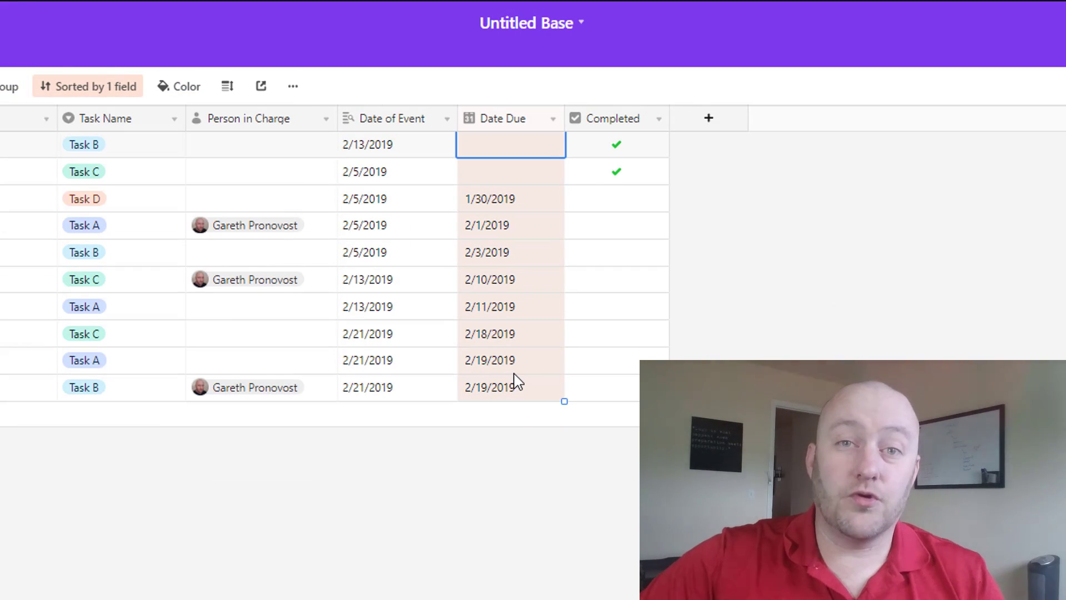
# Group the Breakdown view by Projects again and check the Date Due column in Event 1.
pyautogui.click(6, 88)
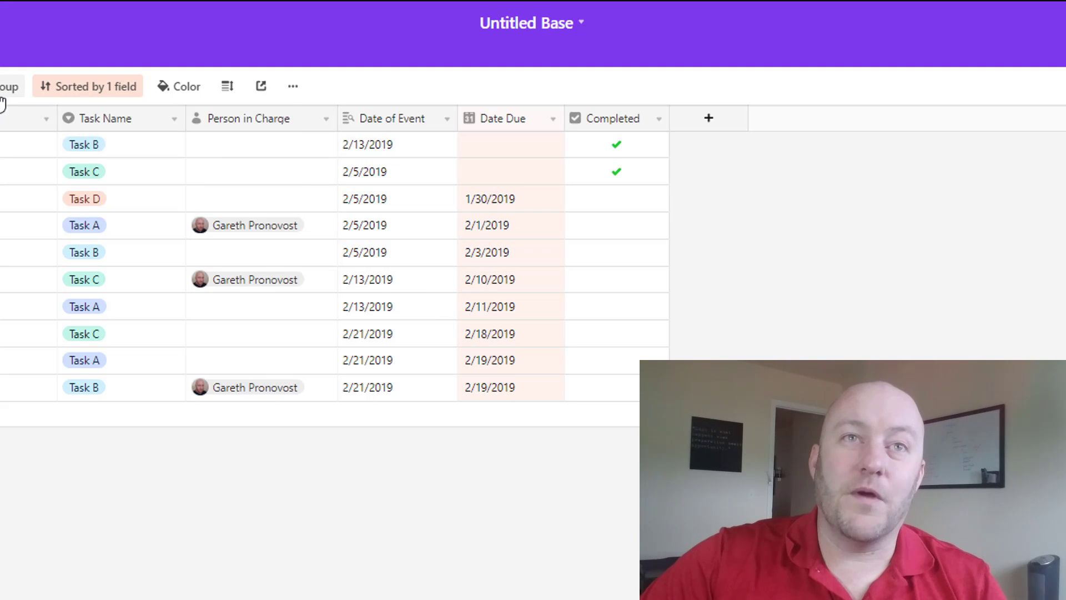
pyautogui.click(34, 161)
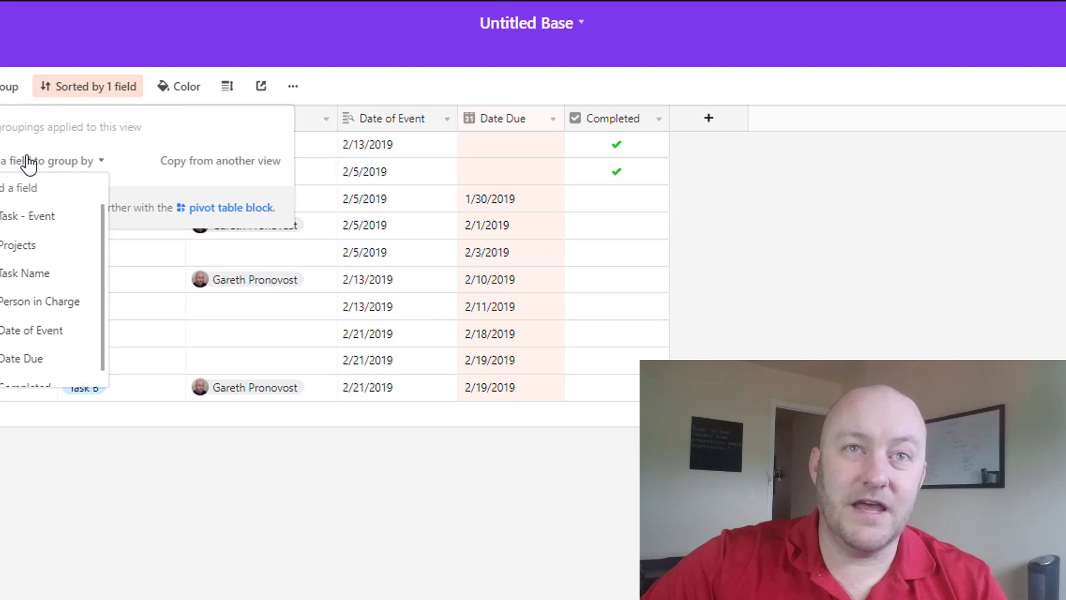
pyautogui.click(24, 247)
pyautogui.click(700, 272)
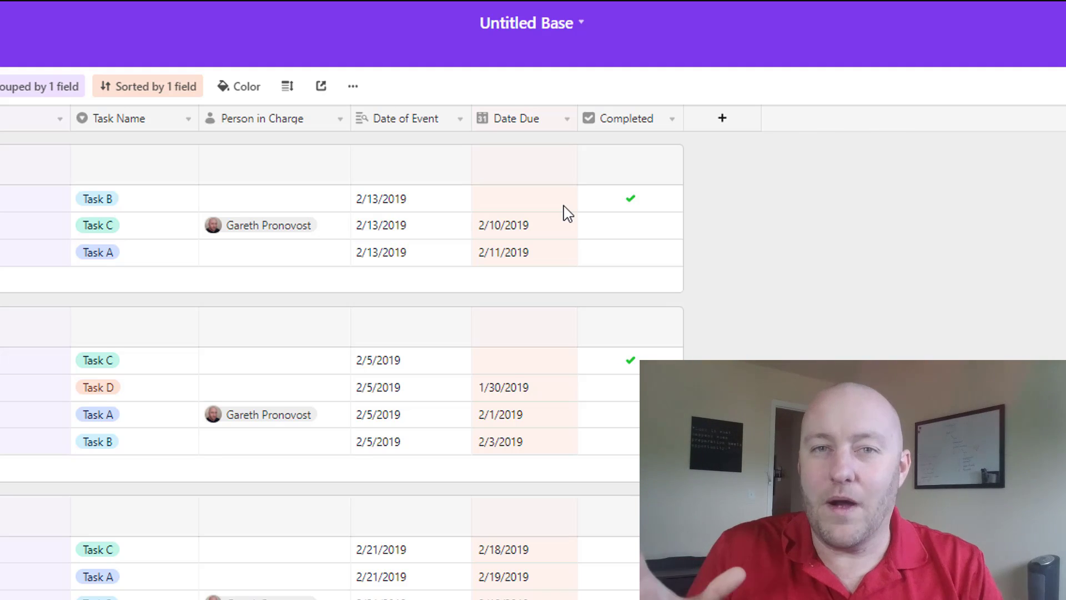
pyautogui.click(499, 199)
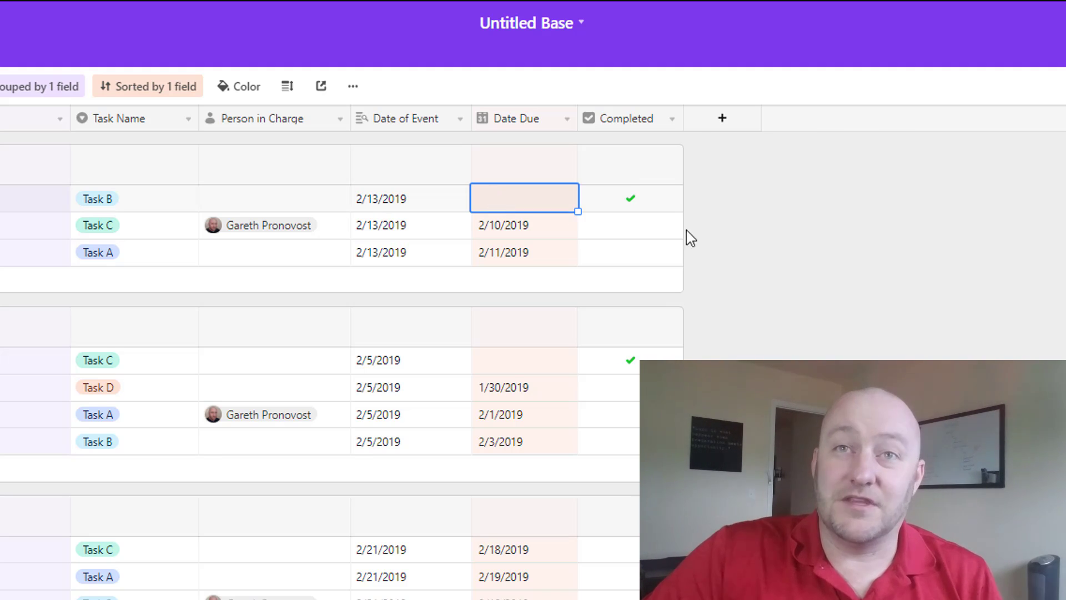